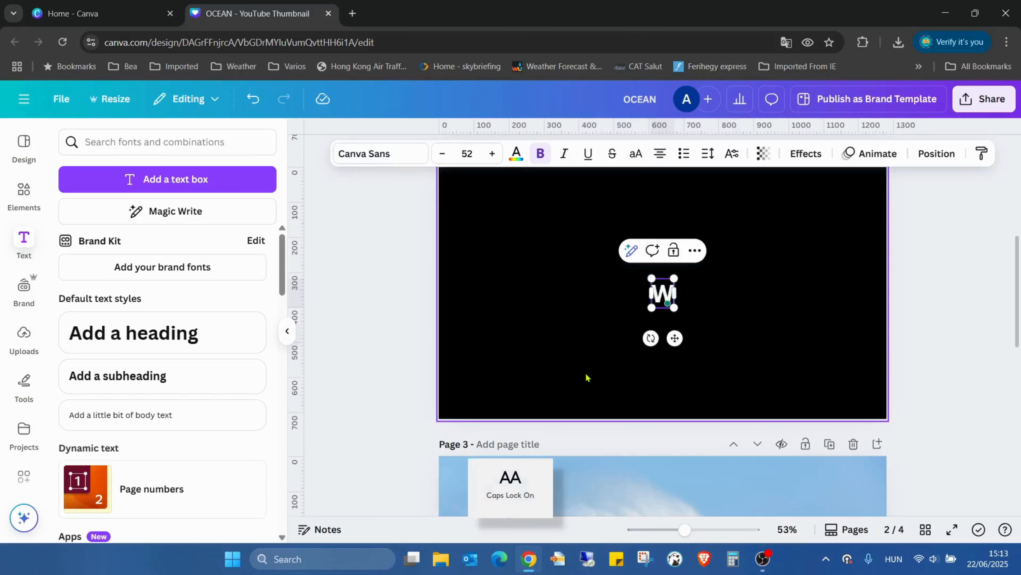
{"action": "key", "text": "Caps_Lock"}
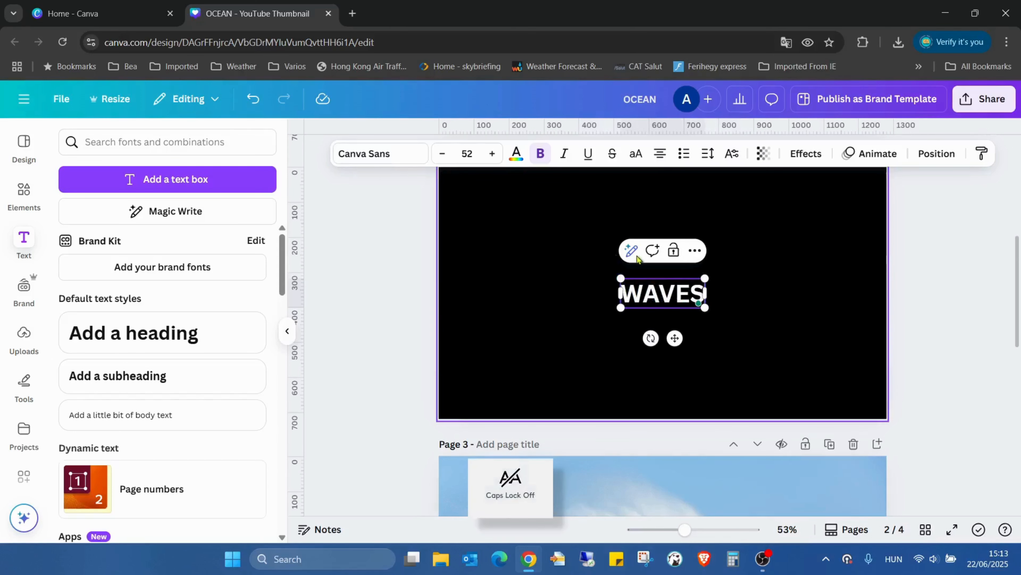
Step: Complete the page 2 text as WAVES, enlarge it to font size 166 and centre it on the black page
{"action": "left_click_drag", "start_coordinate": [704, 278], "coordinate": [853, 206]}
{"action": "left_click", "coordinate": [919, 259]}
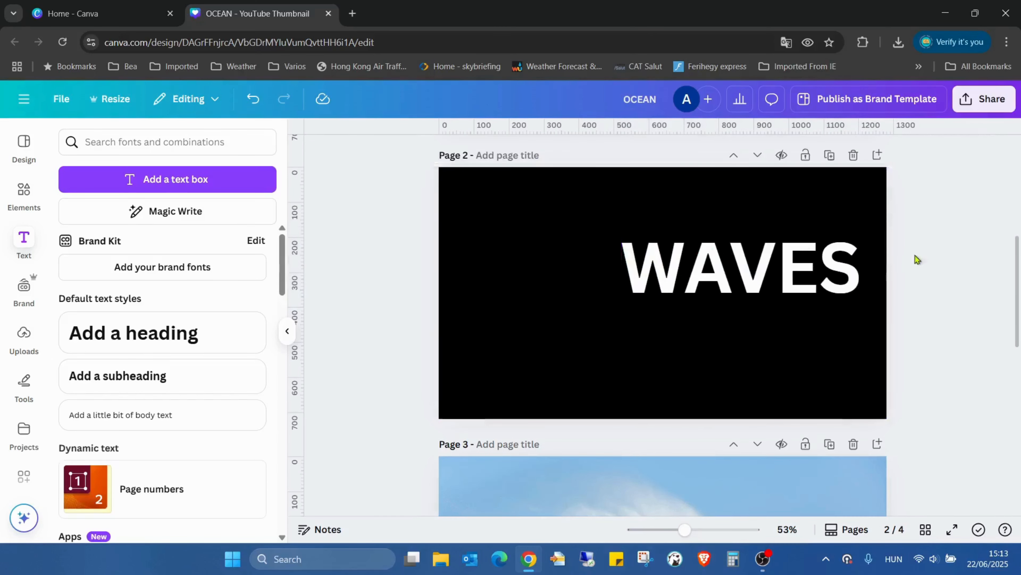
{"action": "left_click_drag", "start_coordinate": [814, 278], "coordinate": [736, 283]}
{"action": "scroll", "coordinate": [909, 346], "scroll_direction": "up", "scroll_amount": 2}
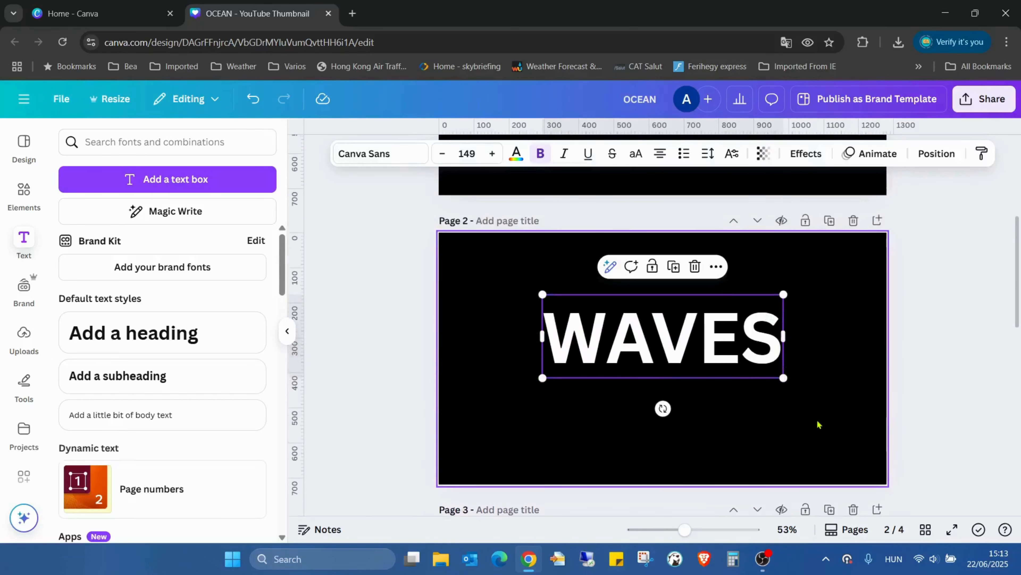
{"action": "left_click_drag", "start_coordinate": [783, 377], "coordinate": [805, 388]}
{"action": "left_click_drag", "start_coordinate": [735, 352], "coordinate": [731, 369]}
{"action": "left_click", "coordinate": [991, 303]}
Step: Change the font of the WAVES text to Lilita One
{"action": "double_click", "coordinate": [570, 350]}
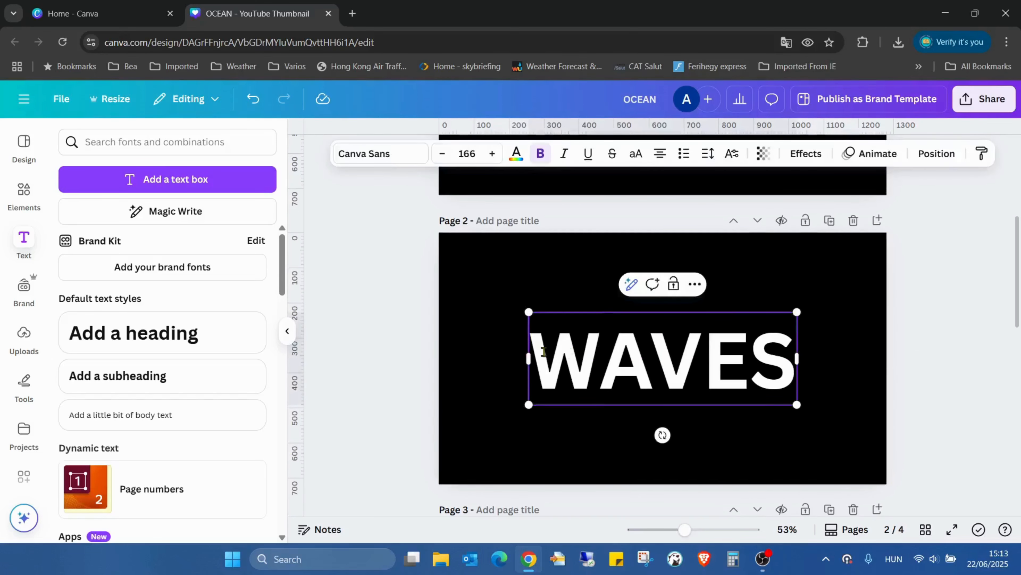
{"action": "left_click_drag", "start_coordinate": [543, 351], "coordinate": [788, 385]}
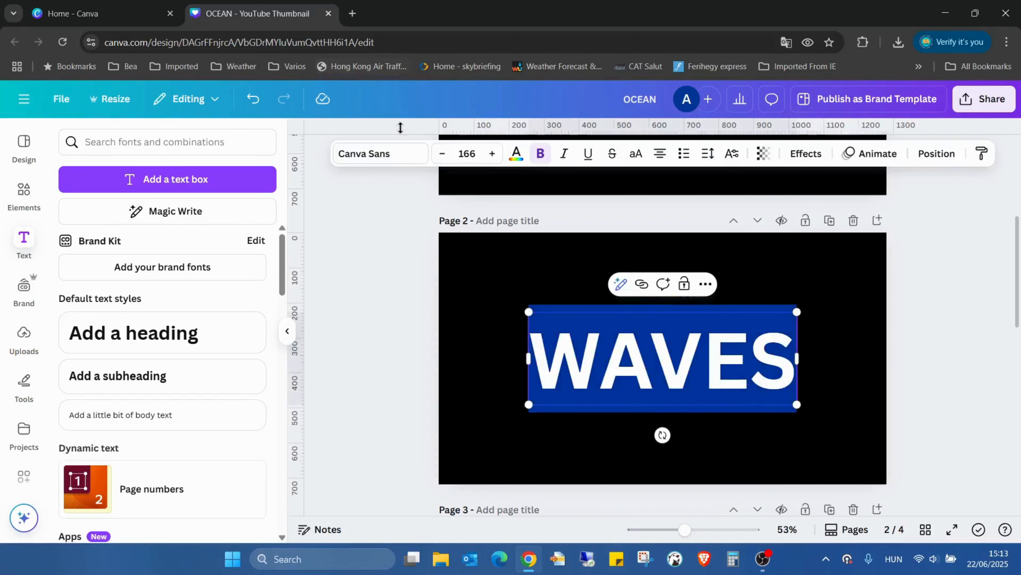
{"action": "left_click", "coordinate": [399, 153]}
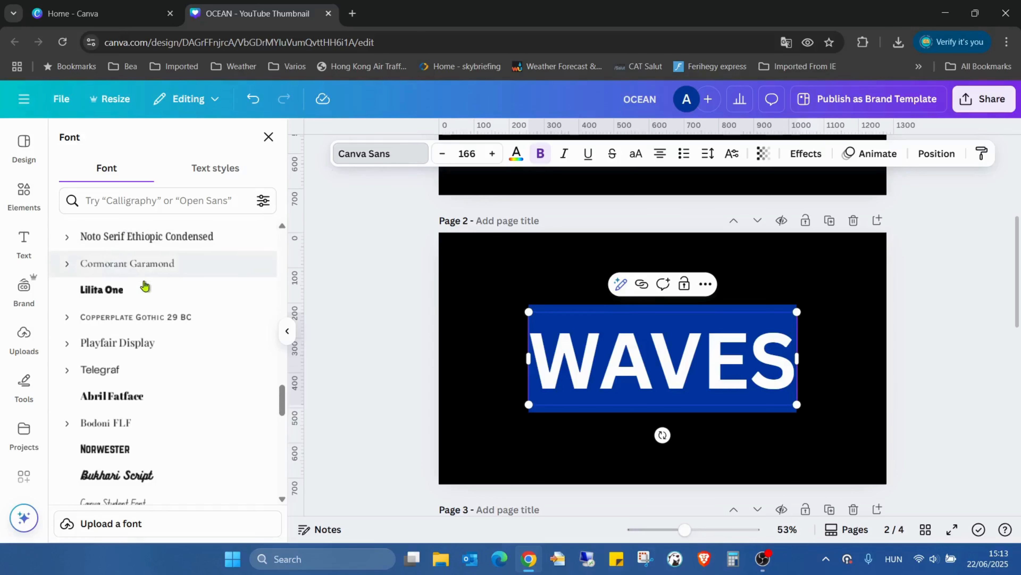
{"action": "left_click", "coordinate": [146, 300]}
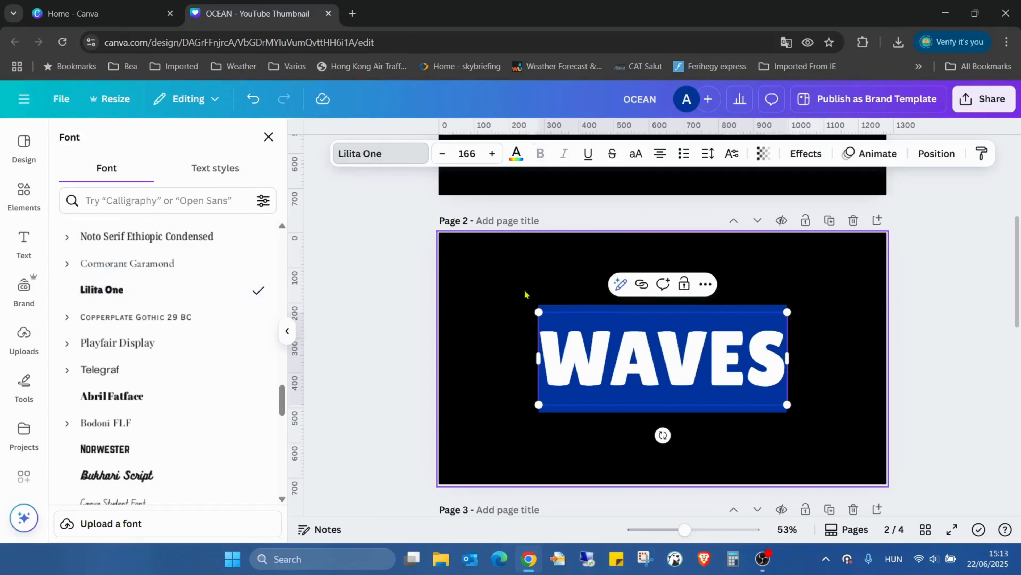
{"action": "left_click", "coordinate": [790, 286]}
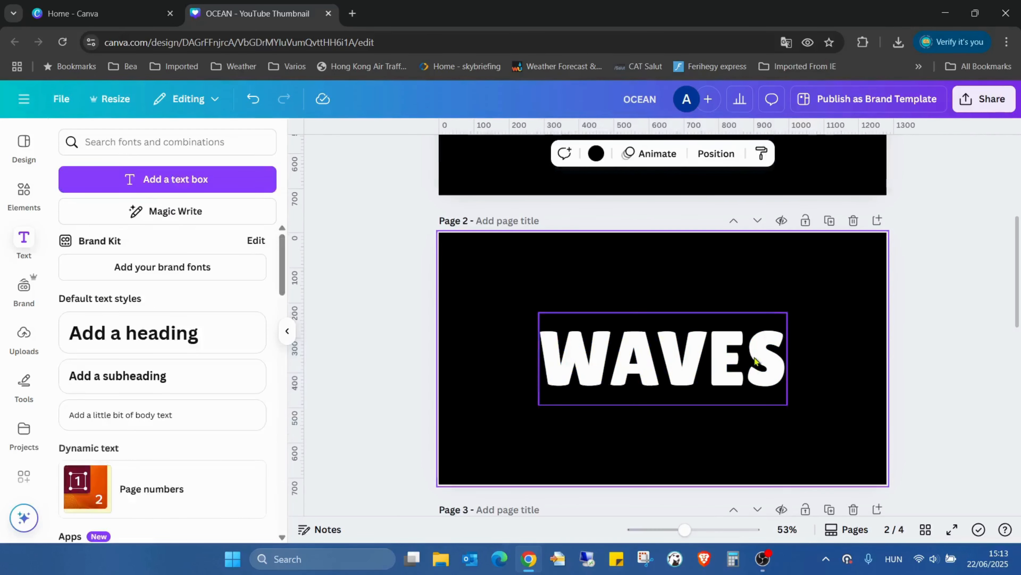
Step: Rotate the WAVES text slightly counterclockwise so that it slopes upward to the right
{"action": "left_click", "coordinate": [782, 362]}
{"action": "left_click_drag", "start_coordinate": [663, 435], "coordinate": [672, 435]}
{"action": "left_click", "coordinate": [923, 349]}
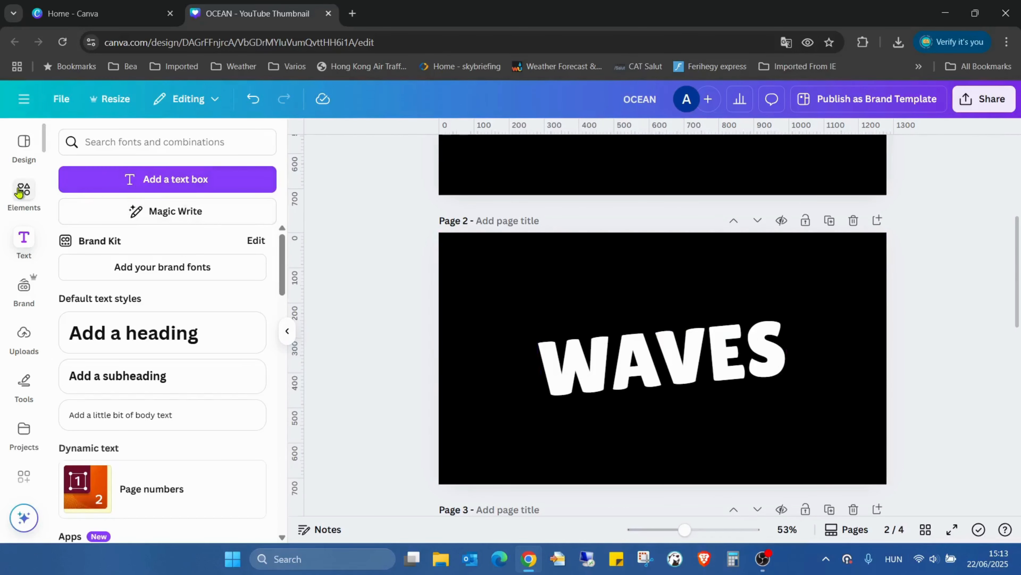
Step: Search the elements for waves, limit the results to graphics and browse them for a solid wave shape
{"action": "left_click", "coordinate": [15, 195]}
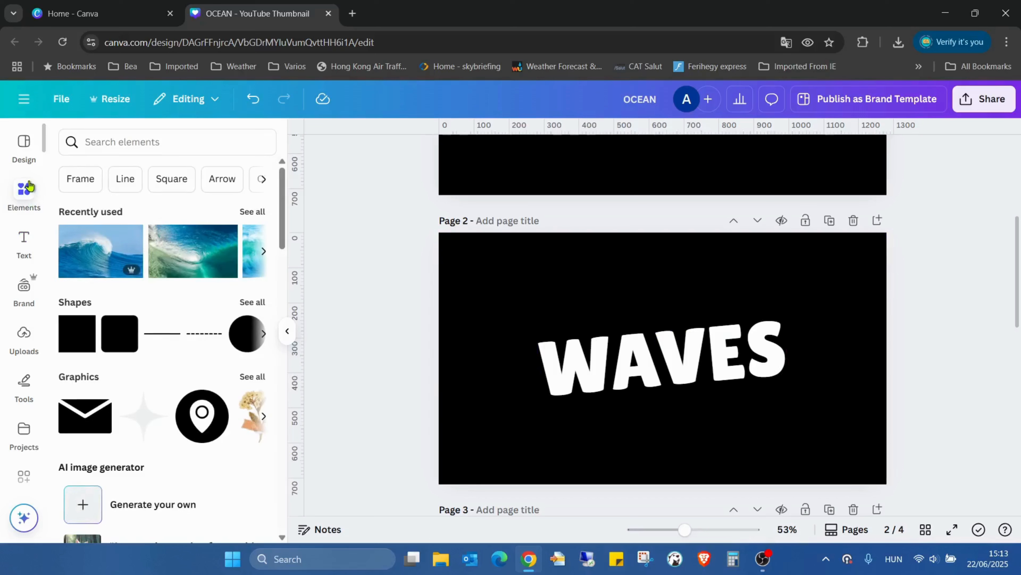
{"action": "left_click", "coordinate": [176, 137]}
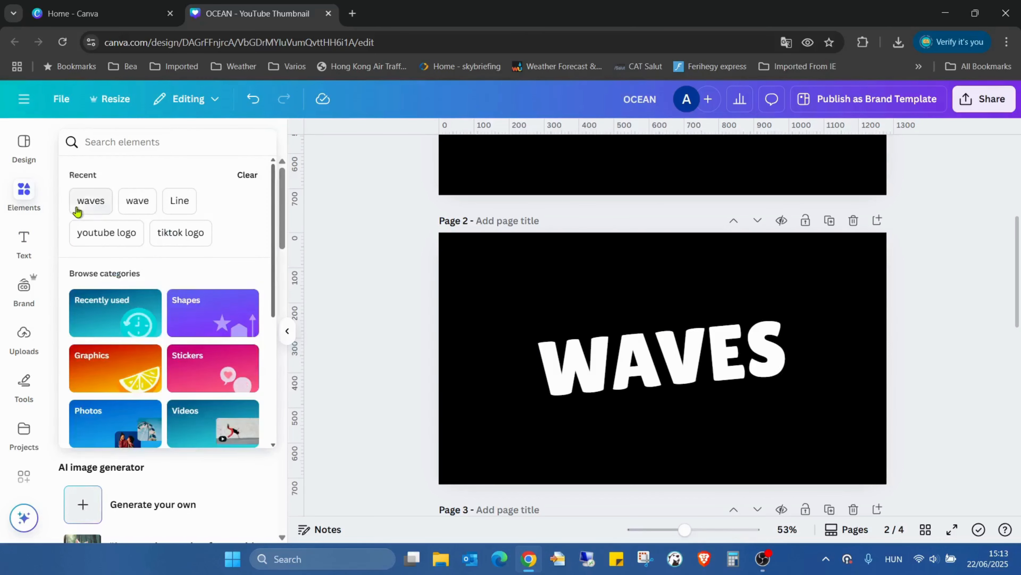
{"action": "left_click", "coordinate": [90, 200]}
{"action": "left_click", "coordinate": [107, 174]}
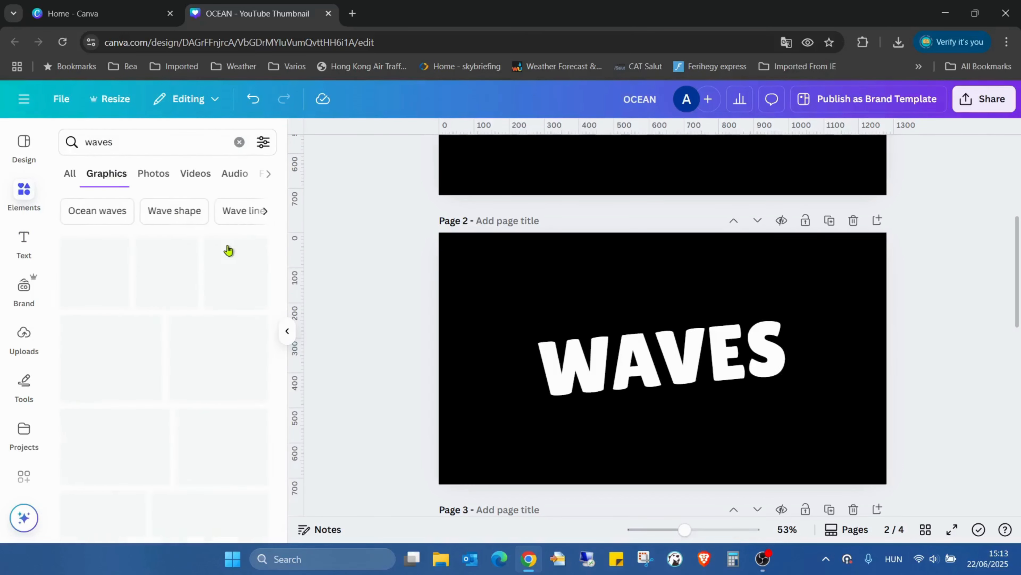
{"action": "scroll", "coordinate": [223, 307], "scroll_direction": "down", "scroll_amount": 10}
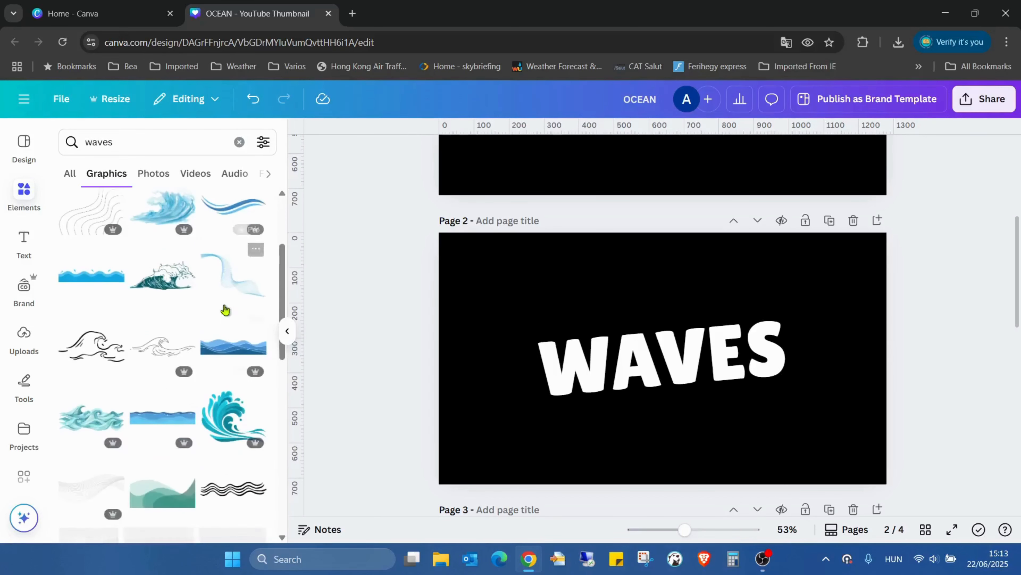
{"action": "scroll", "coordinate": [230, 282], "scroll_direction": "down", "scroll_amount": 3}
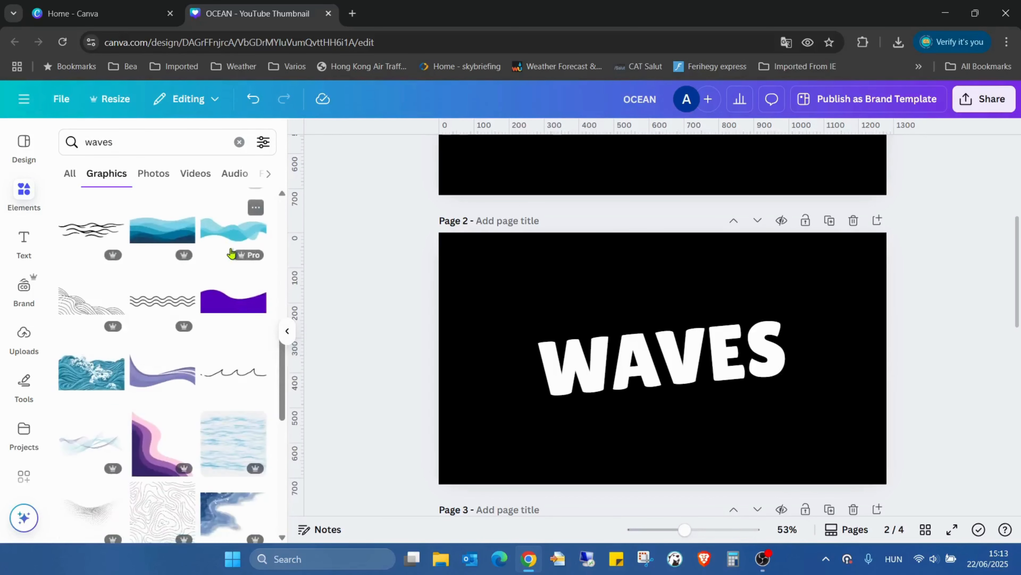
{"action": "scroll", "coordinate": [230, 253], "scroll_direction": "down", "scroll_amount": 8}
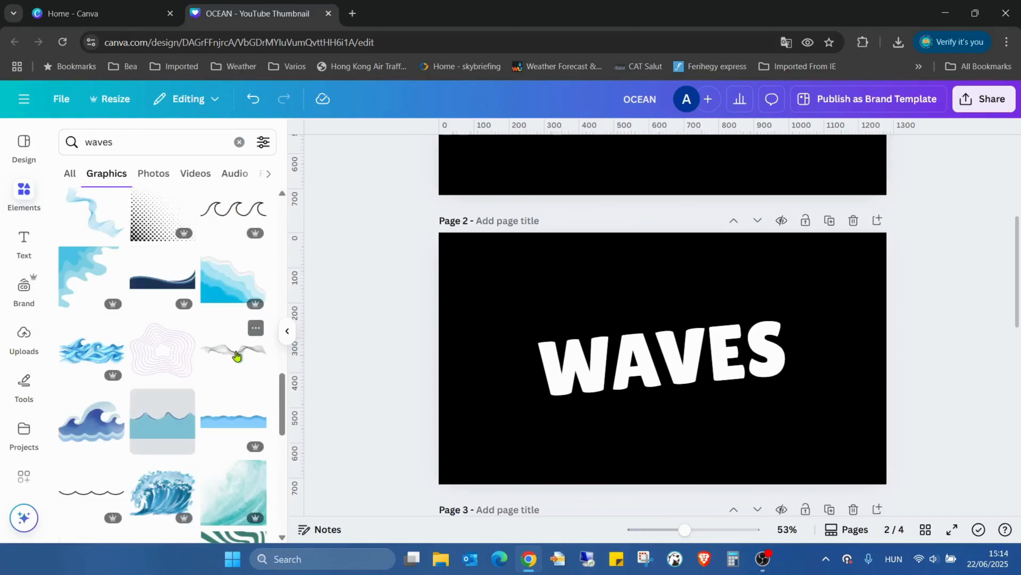
{"action": "scroll", "coordinate": [217, 401], "scroll_direction": "up", "scroll_amount": 5}
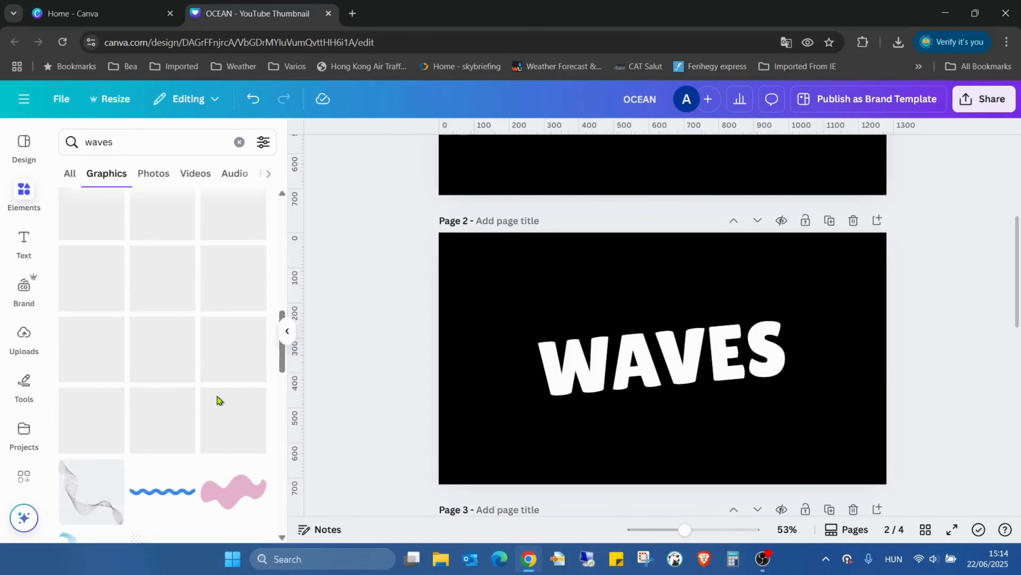
Step: Add the solid purple wave graphic to page 2 and recolour it black
{"action": "left_click", "coordinate": [252, 338]}
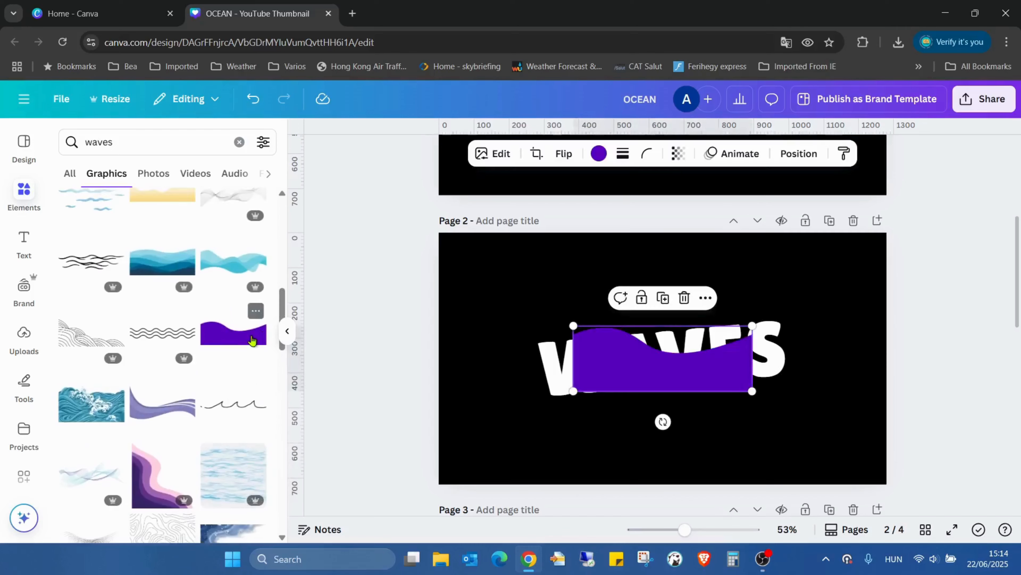
{"action": "left_click", "coordinate": [597, 153]}
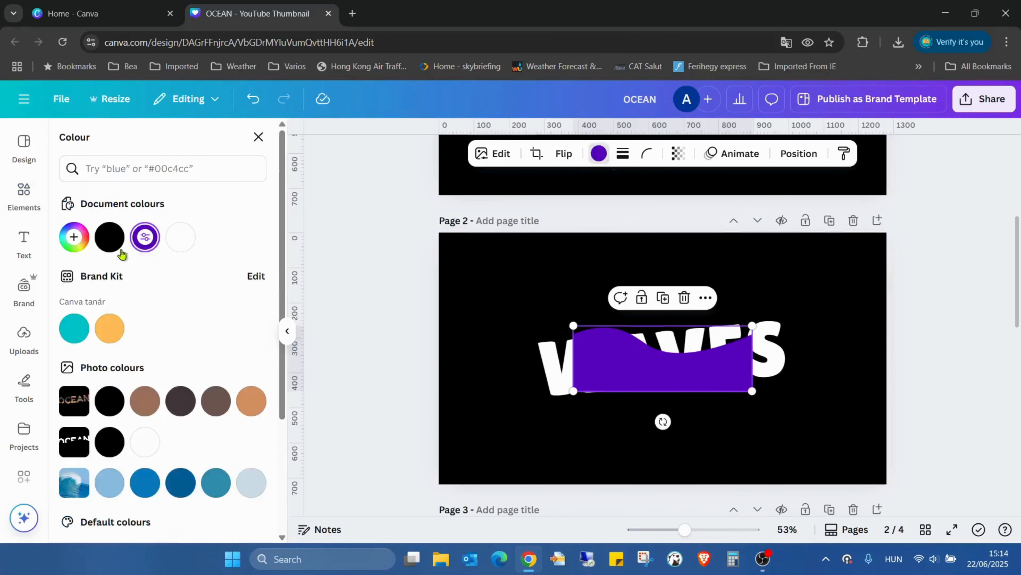
{"action": "left_click", "coordinate": [110, 240]}
Step: Enlarge the black wave over the lower part of WAVES and tilt it to match the text's slope
{"action": "left_click_drag", "start_coordinate": [602, 389], "coordinate": [558, 420]}
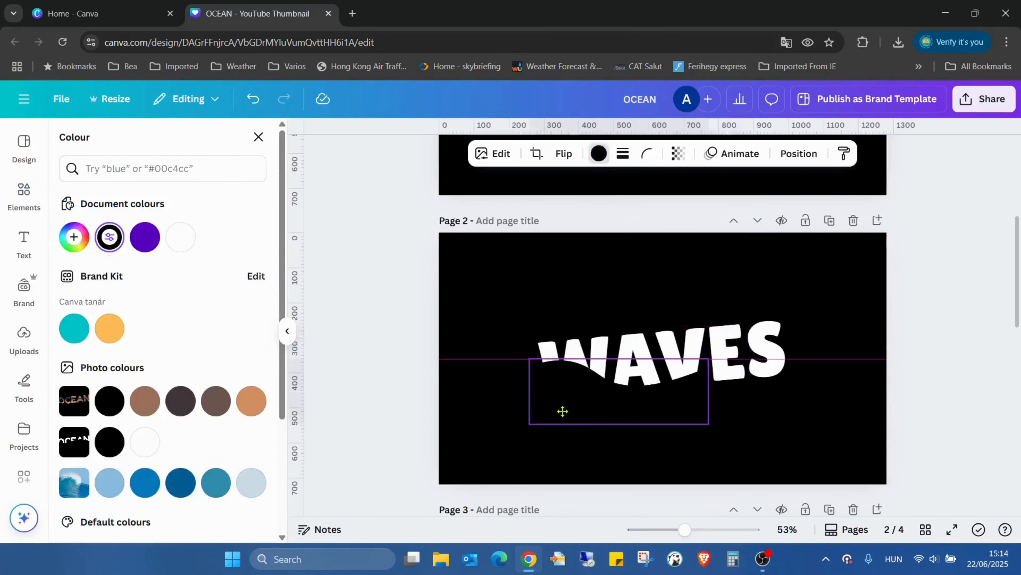
{"action": "left_click_drag", "start_coordinate": [709, 424], "coordinate": [806, 392]}
{"action": "left_click_drag", "start_coordinate": [660, 481], "coordinate": [668, 475]}
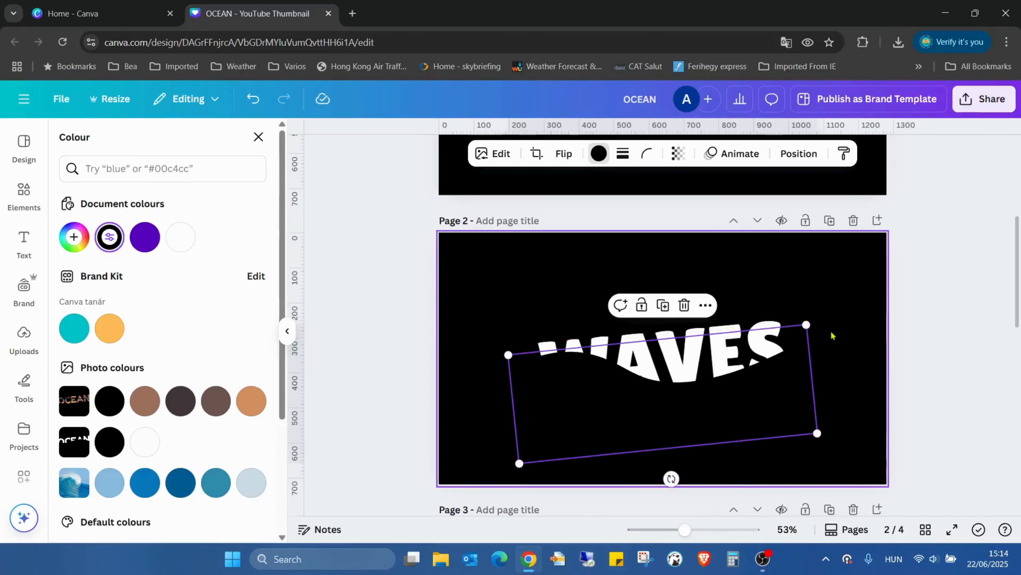
Step: Try the black wave flipped horizontally and nudged over the text, then delete it
{"action": "left_click", "coordinate": [571, 154]}
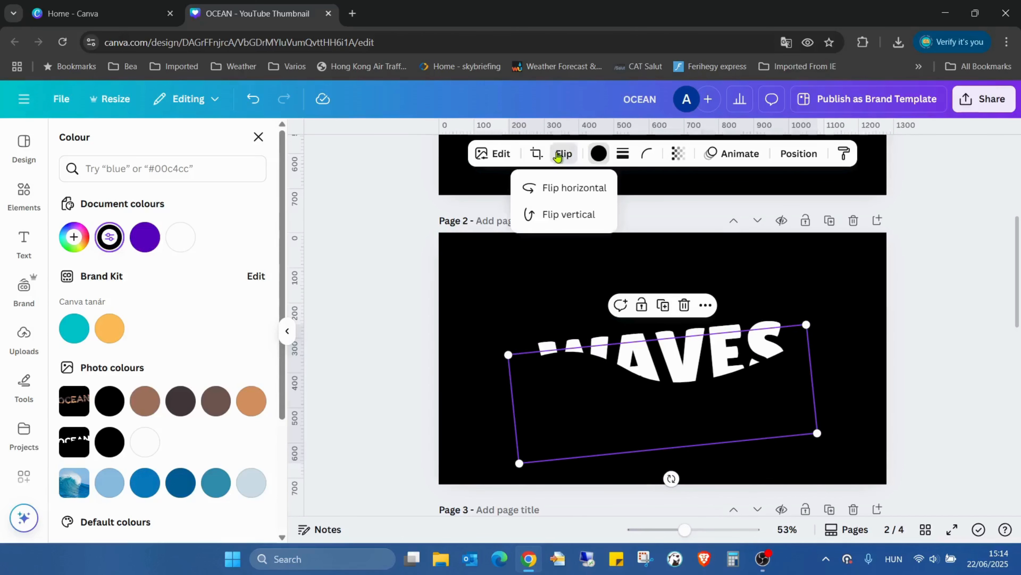
{"action": "left_click", "coordinate": [549, 189]}
{"action": "left_click_drag", "start_coordinate": [699, 389], "coordinate": [705, 378]}
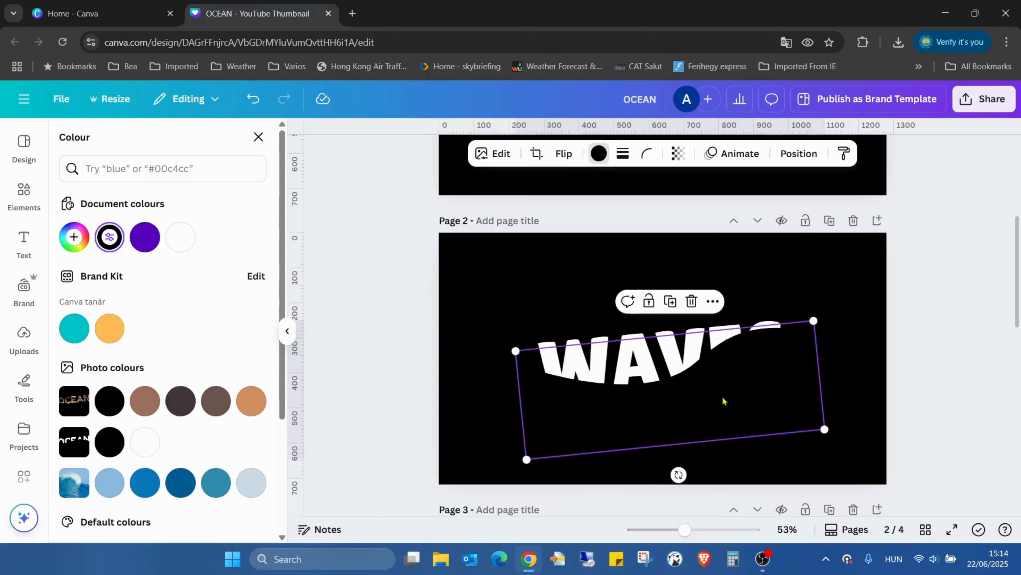
{"action": "key", "text": "Delete"}
Step: Add the yellow wave graphic from the Magic Recommendations and recolour it black
{"action": "scroll", "coordinate": [229, 300], "scroll_direction": "down", "scroll_amount": 1}
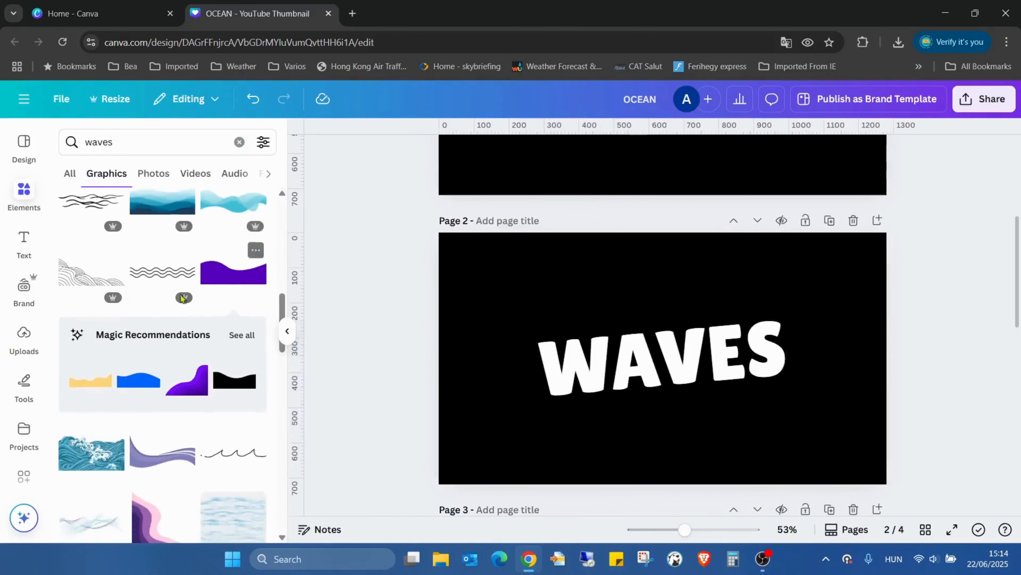
{"action": "left_click", "coordinate": [100, 380]}
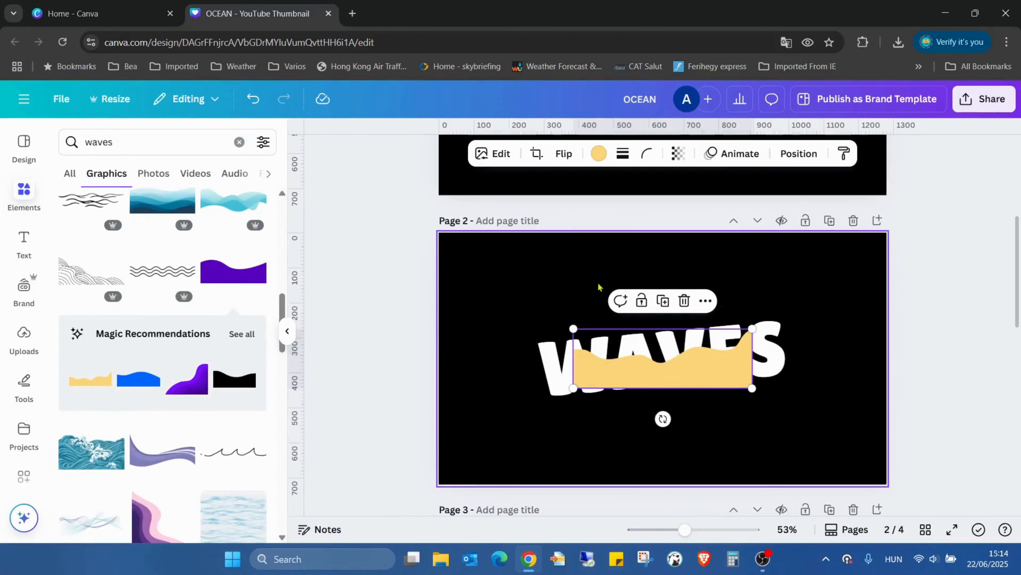
{"action": "left_click", "coordinate": [601, 153]}
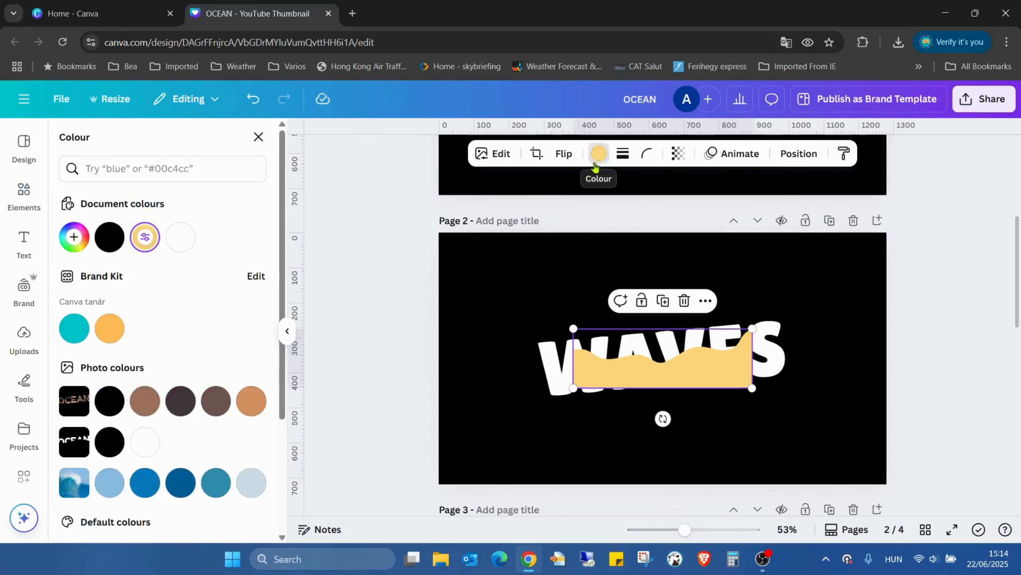
{"action": "left_click", "coordinate": [113, 242]}
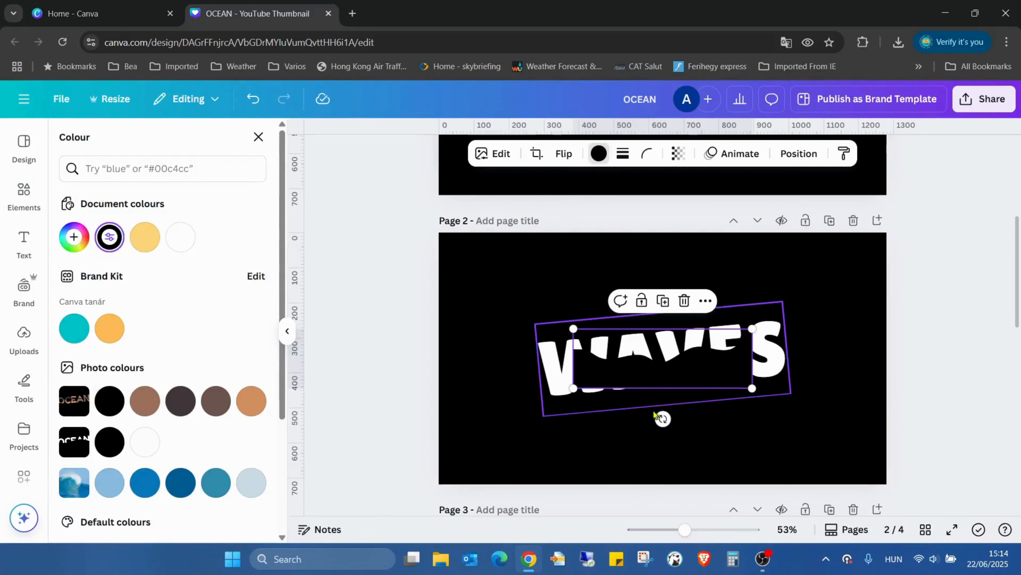
Step: Enlarge and position the black wave so that it hides the lower part of the WAVES text
{"action": "left_click_drag", "start_coordinate": [652, 378], "coordinate": [646, 405]}
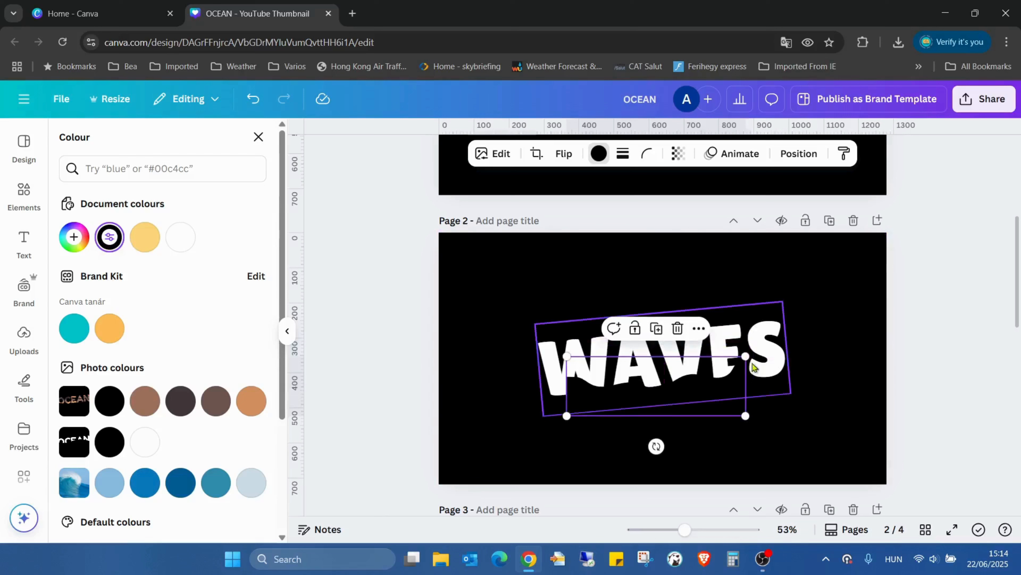
{"action": "left_click_drag", "start_coordinate": [744, 359], "coordinate": [868, 305]}
{"action": "left_click_drag", "start_coordinate": [808, 347], "coordinate": [758, 331]}
{"action": "left_click", "coordinate": [872, 281]}
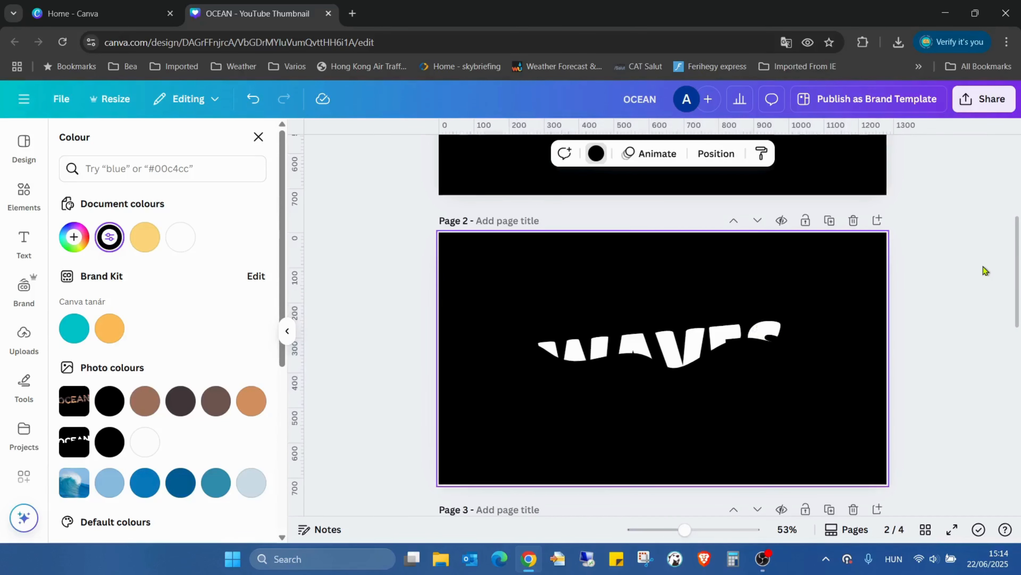
Step: Download only page 2 as a PNG at size 3.125 (4000 × 2250 px)
{"action": "left_click", "coordinate": [980, 105]}
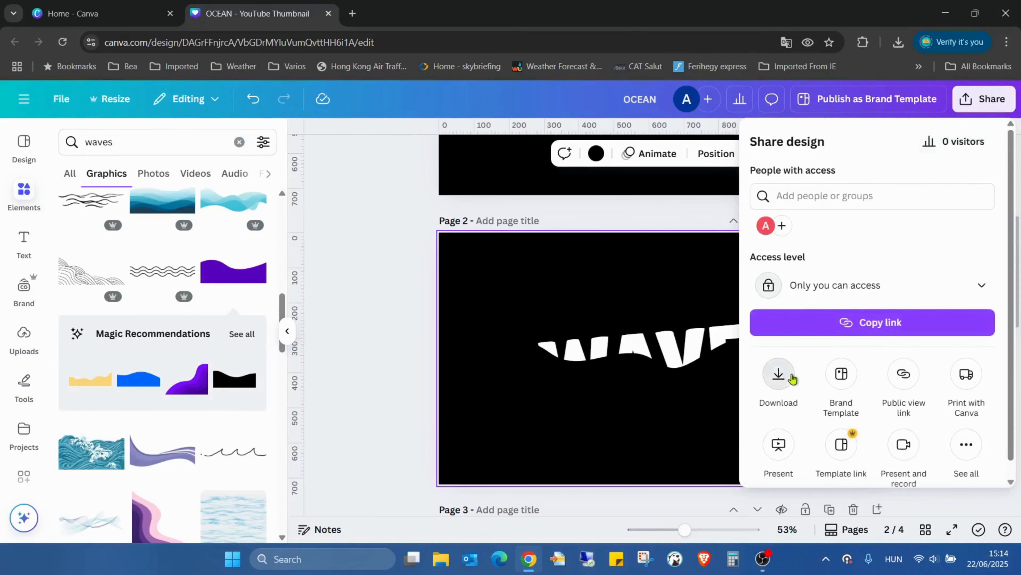
{"action": "left_click", "coordinate": [779, 375]}
{"action": "left_click_drag", "start_coordinate": [798, 241], "coordinate": [1019, 247]}
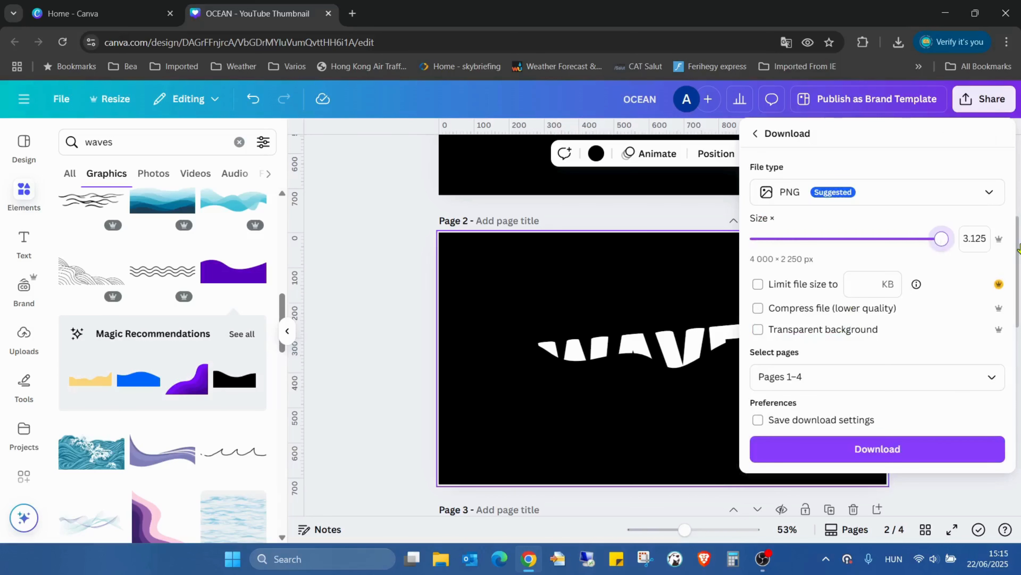
{"action": "left_click", "coordinate": [993, 374]}
{"action": "left_click", "coordinate": [794, 229]}
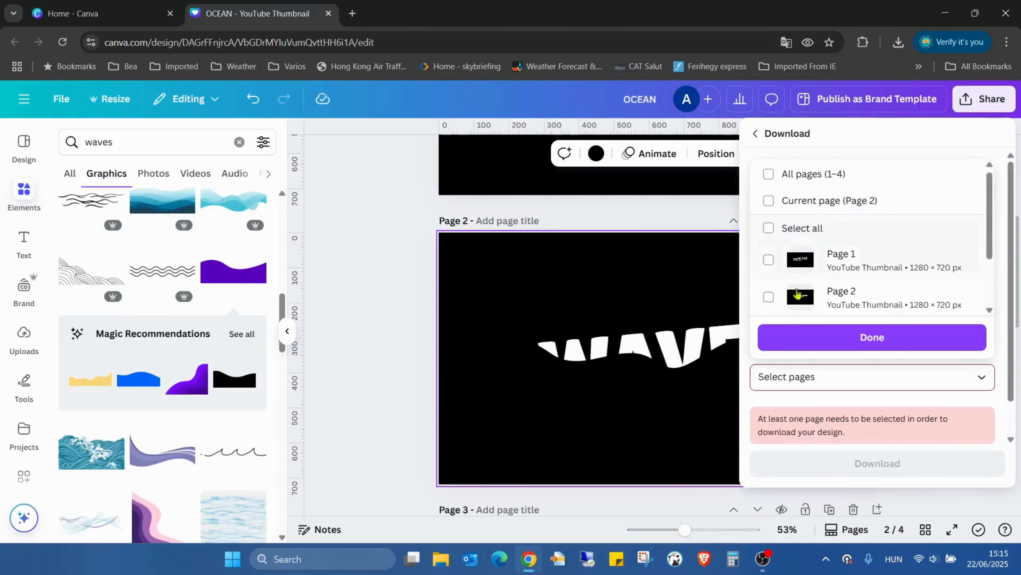
{"action": "left_click", "coordinate": [790, 302]}
{"action": "left_click", "coordinate": [841, 346]}
{"action": "left_click", "coordinate": [869, 450]}
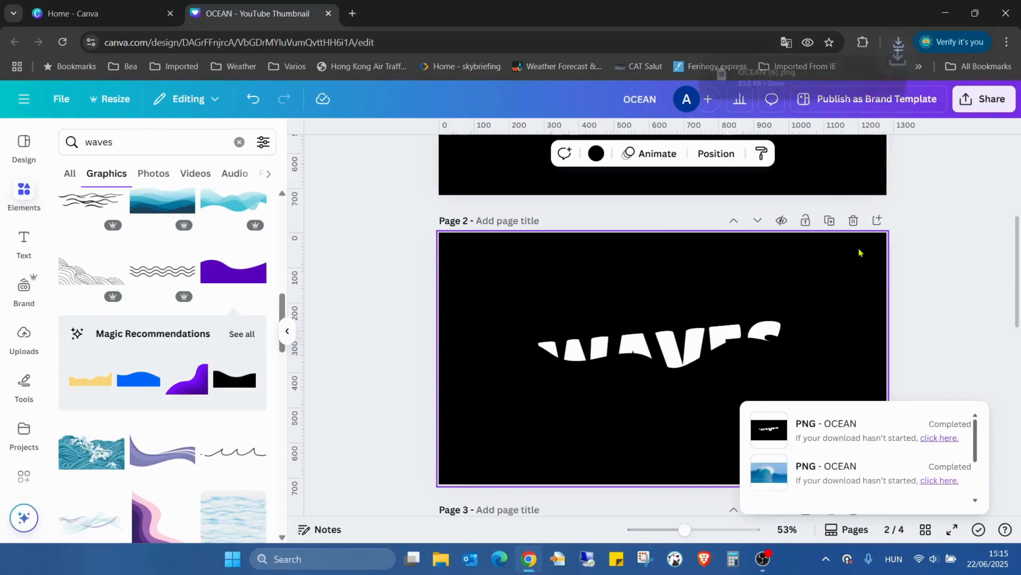
Step: Delete the black wave shape covering the WAVES text on page 2
{"action": "left_click", "coordinate": [912, 242]}
{"action": "left_click", "coordinate": [600, 410]}
{"action": "key", "text": "Delete"}
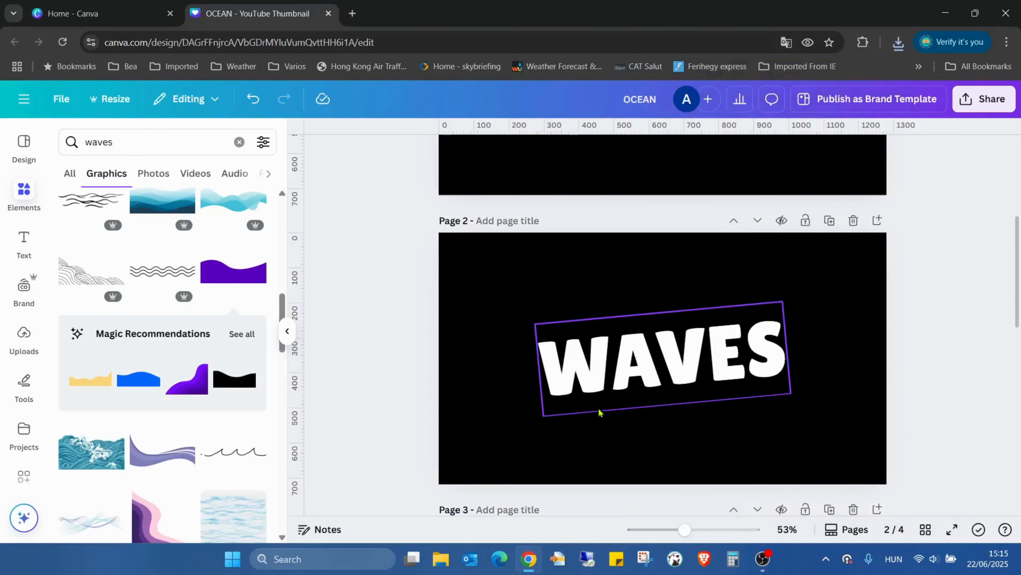
Step: Download only page 2 with the uncut WAVES text as a PNG at size 3.125 (4000 × 2250 px)
{"action": "left_click", "coordinate": [986, 101]}
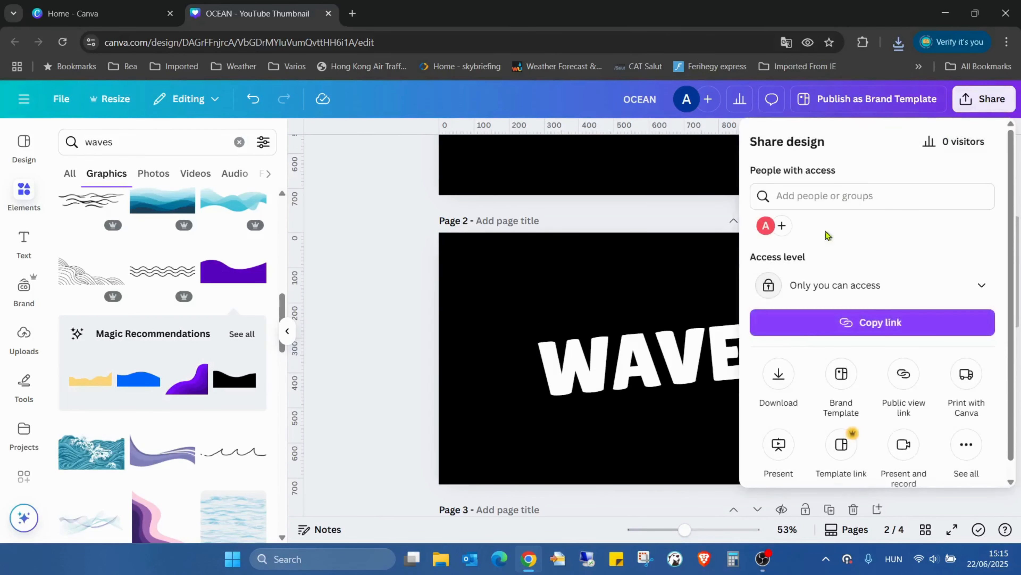
{"action": "left_click", "coordinate": [781, 376]}
{"action": "left_click_drag", "start_coordinate": [831, 240], "coordinate": [1019, 254]}
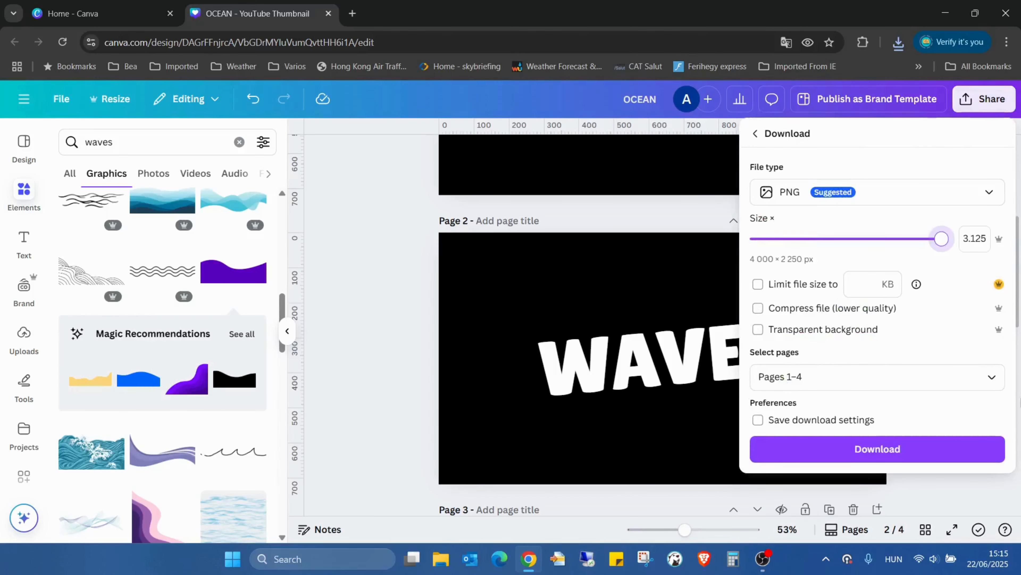
{"action": "left_click", "coordinate": [991, 378]}
{"action": "left_click", "coordinate": [769, 228]}
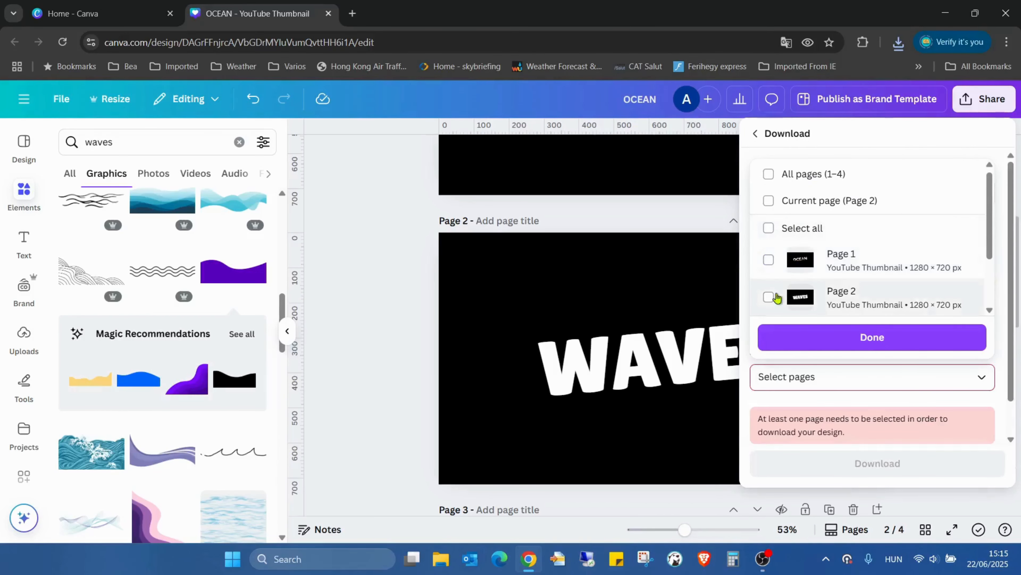
{"action": "left_click", "coordinate": [768, 297]}
{"action": "left_click", "coordinate": [803, 342]}
{"action": "left_click", "coordinate": [922, 456]}
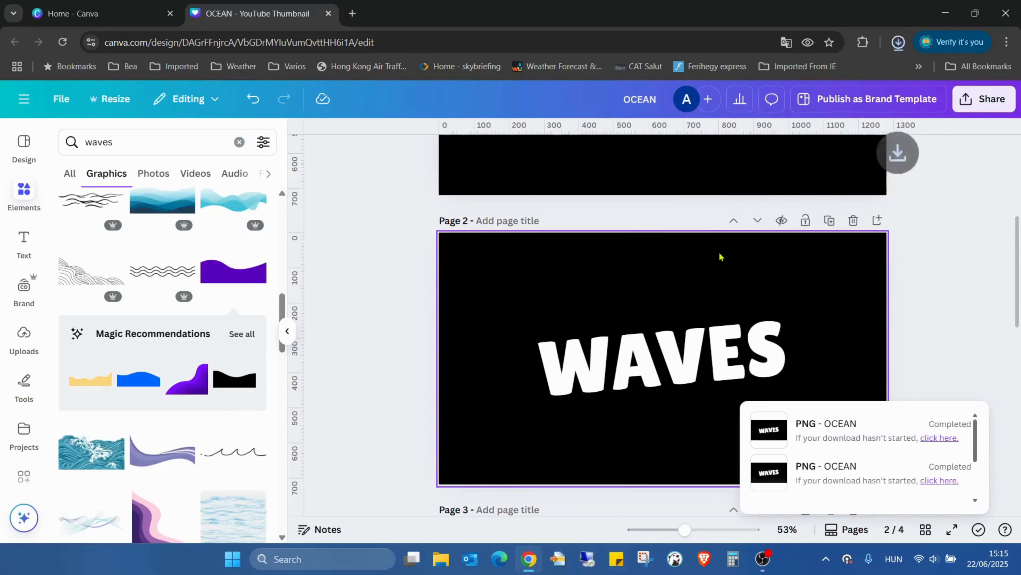
Step: Delete the WAVES text from page 2, leaving the black page empty
{"action": "scroll", "coordinate": [654, 276], "scroll_direction": "down", "scroll_amount": 4}
{"action": "scroll", "coordinate": [654, 276], "scroll_direction": "up", "scroll_amount": 5}
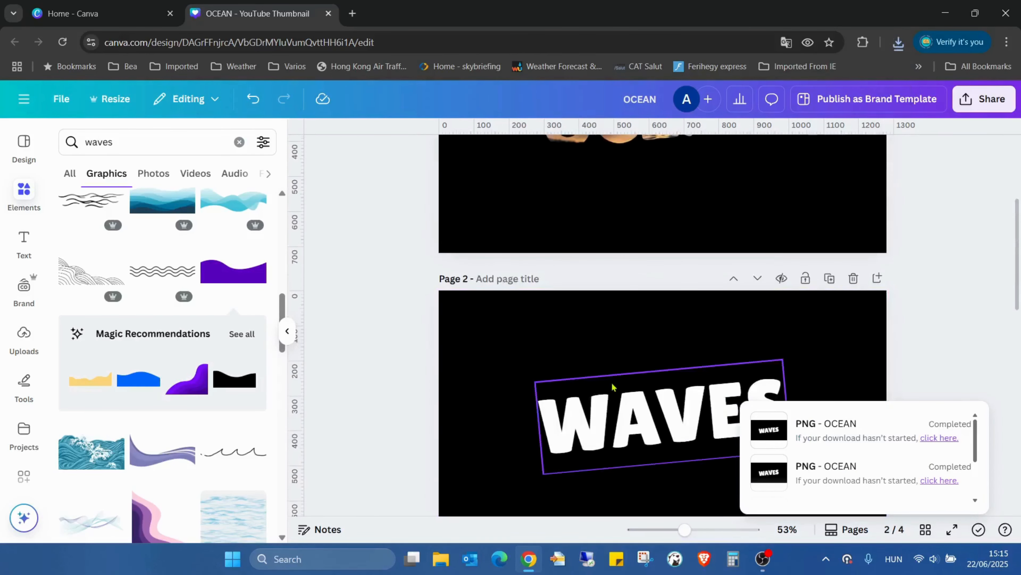
{"action": "left_click", "coordinate": [615, 389]}
{"action": "key", "text": "Delete"}
Step: Place the downloaded OCEAN (6).png on page 4 at full-page size and remove its background
{"action": "scroll", "coordinate": [863, 333], "scroll_direction": "down", "scroll_amount": 6}
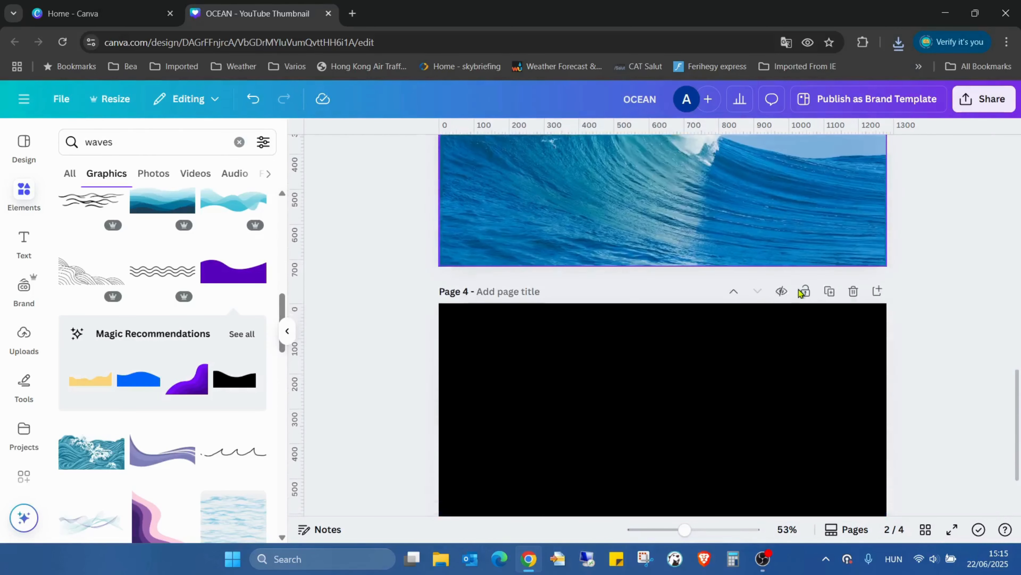
{"action": "left_click", "coordinate": [895, 45]}
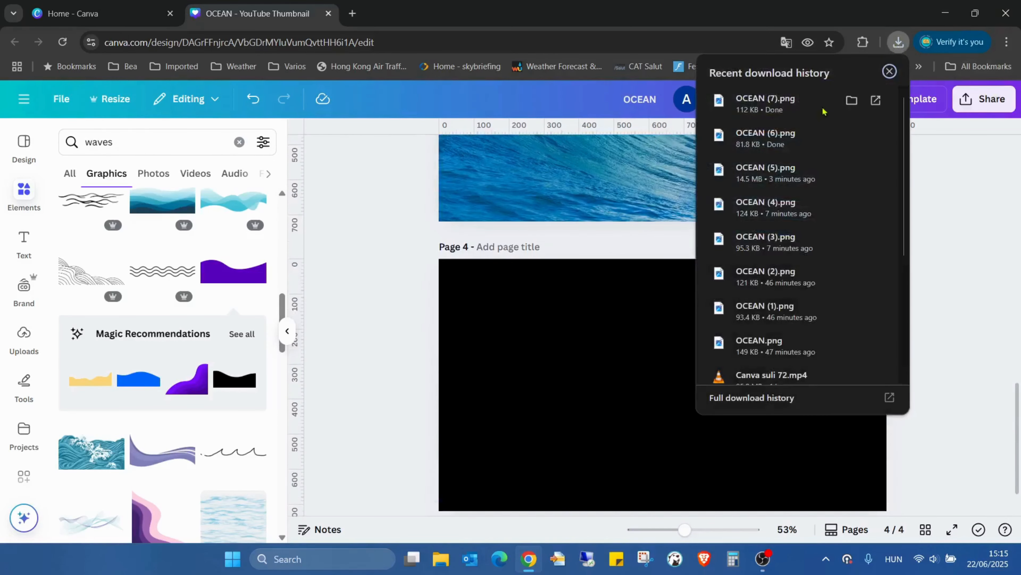
{"action": "left_click_drag", "start_coordinate": [554, 433], "coordinate": [555, 433]}
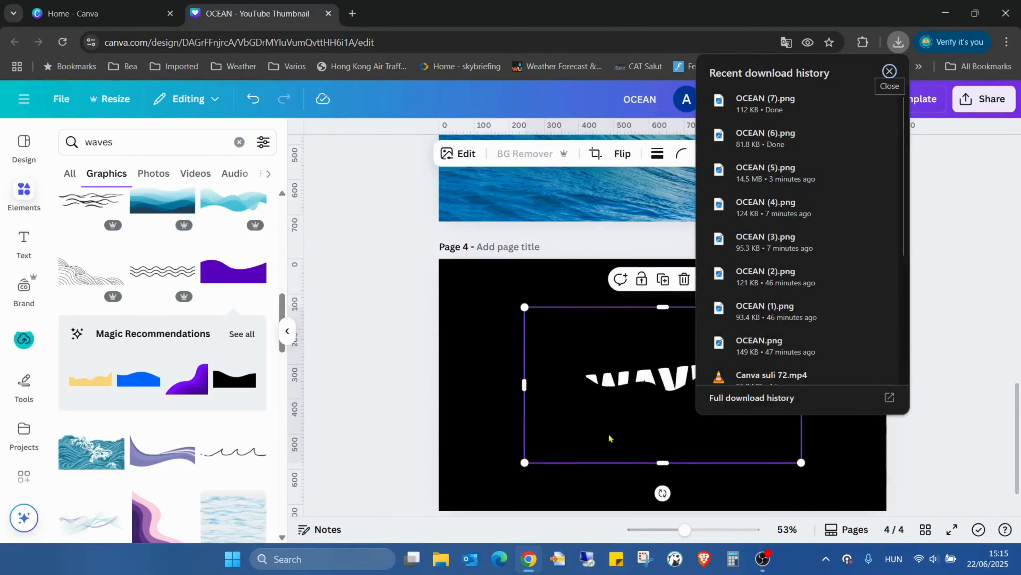
{"action": "left_click_drag", "start_coordinate": [635, 390], "coordinate": [551, 346]}
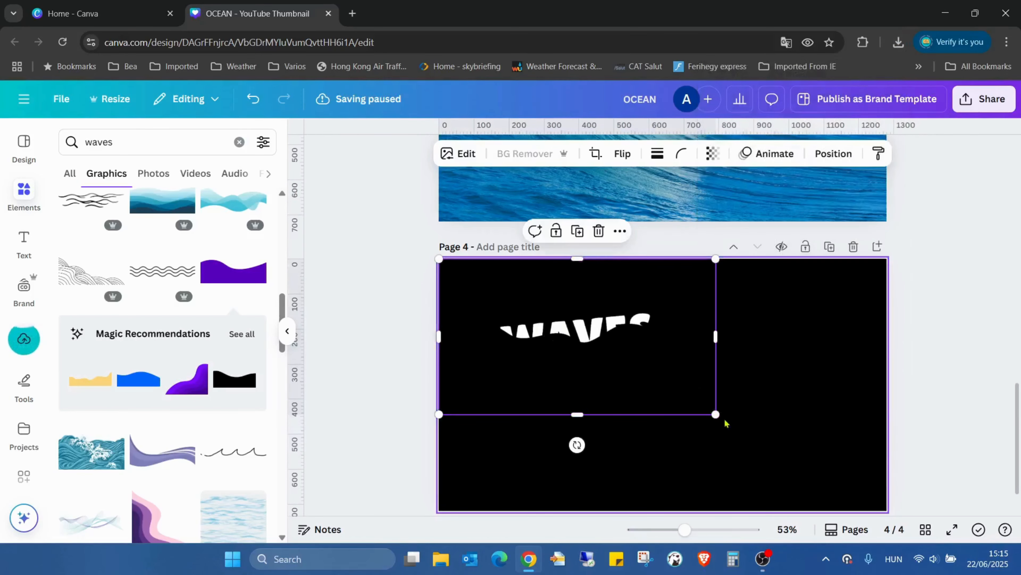
{"action": "left_click_drag", "start_coordinate": [716, 414], "coordinate": [887, 511]}
{"action": "left_click", "coordinate": [523, 154]}
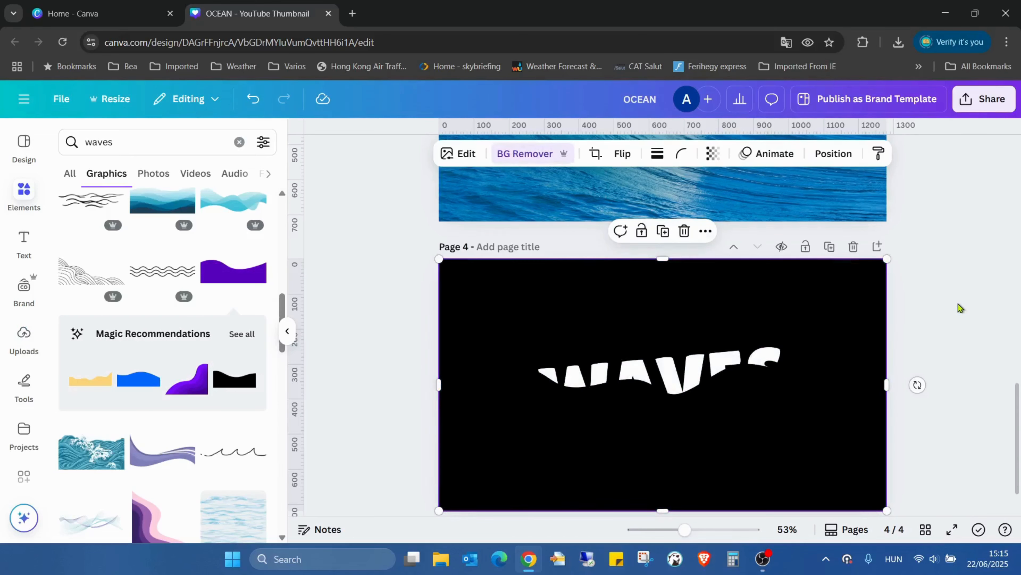
{"action": "scroll", "coordinate": [958, 304], "scroll_direction": "up", "scroll_amount": 12}
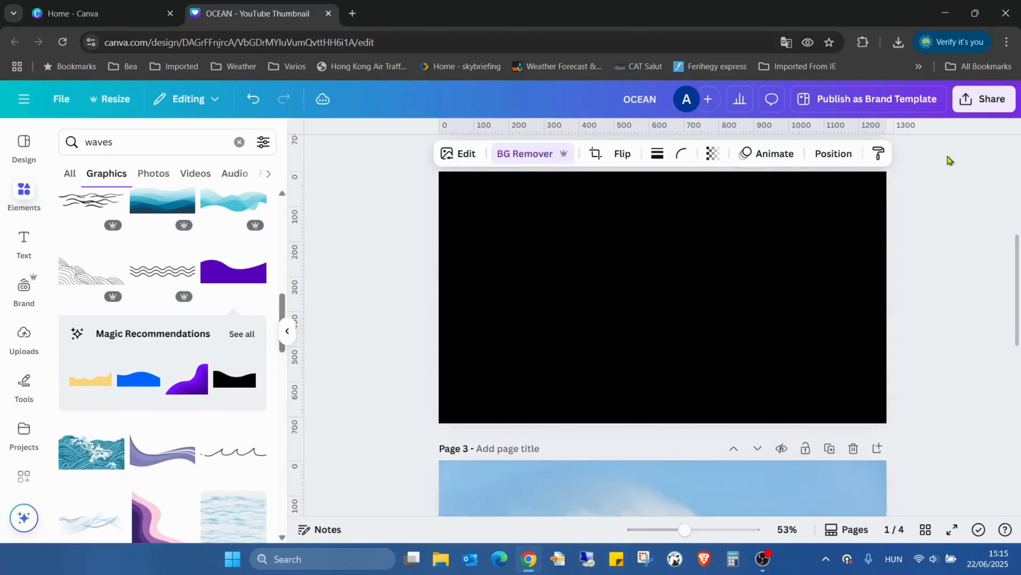
{"action": "scroll", "coordinate": [946, 157], "scroll_direction": "down", "scroll_amount": 4}
{"action": "scroll", "coordinate": [932, 200], "scroll_direction": "up", "scroll_amount": 2}
{"action": "left_click", "coordinate": [900, 42]}
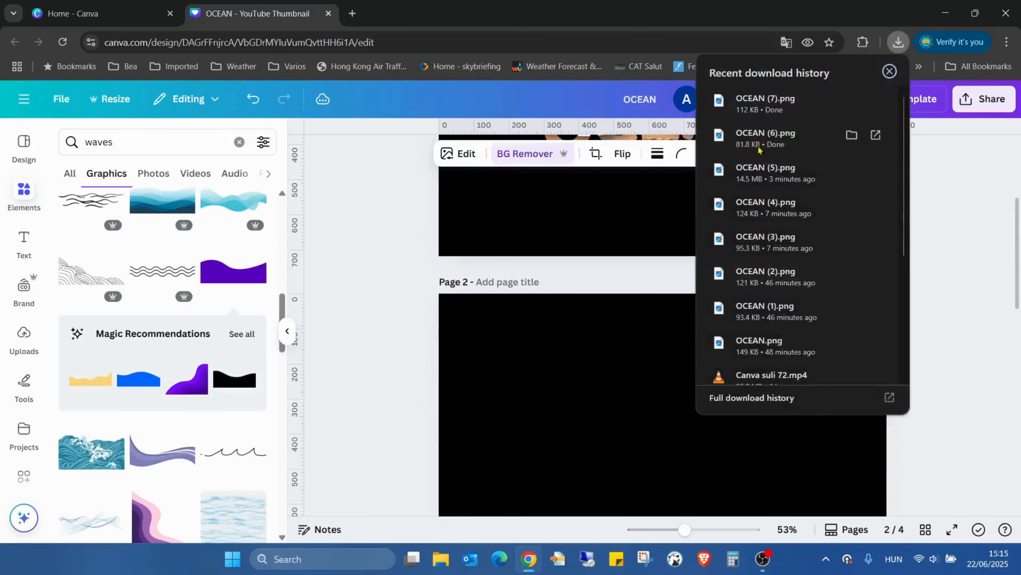
{"action": "left_click", "coordinate": [559, 418]}
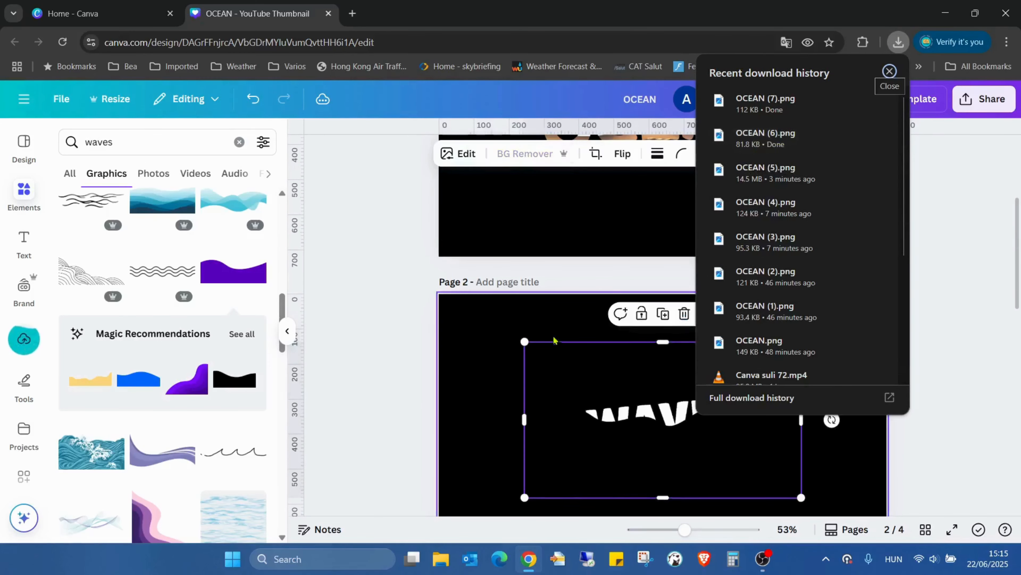
{"action": "left_click", "coordinate": [594, 401]}
{"action": "key", "text": "Delete"}
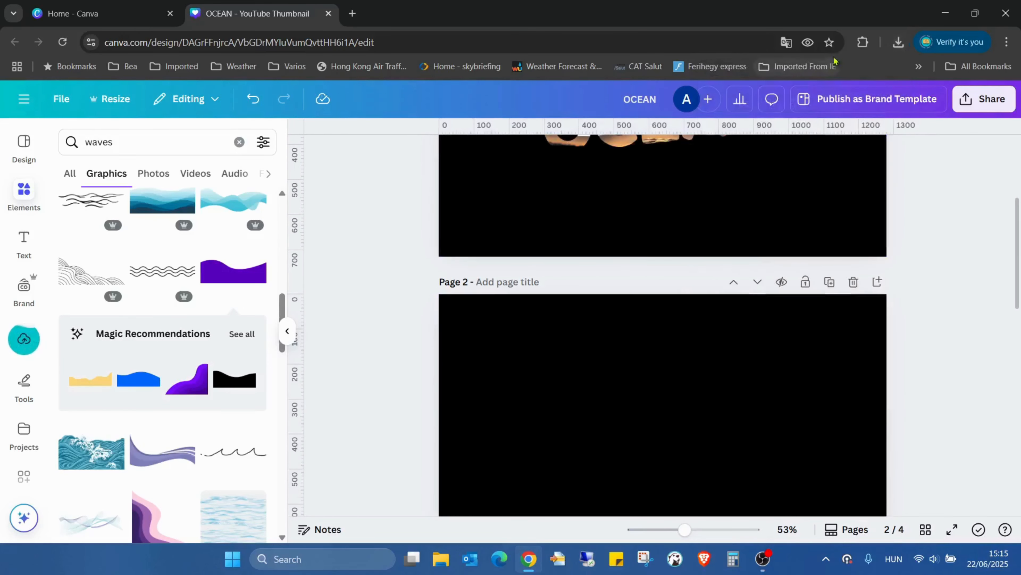
Step: Place the downloaded OCEAN (7).png with the full WAVES text on page 2 and enlarge it to fill the page
{"action": "left_click", "coordinate": [937, 42]}
{"action": "left_click", "coordinate": [897, 40]}
{"action": "left_click_drag", "start_coordinate": [764, 104], "coordinate": [574, 337]}
{"action": "scroll", "coordinate": [583, 346], "scroll_direction": "down", "scroll_amount": 2}
{"action": "scroll", "coordinate": [596, 361], "scroll_direction": "up", "scroll_amount": 1}
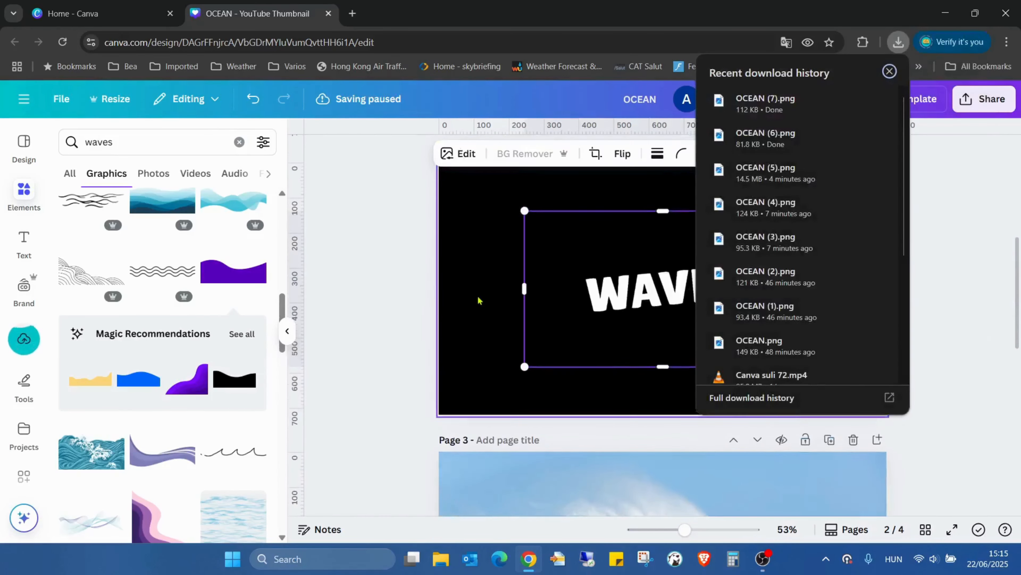
{"action": "left_click", "coordinate": [478, 299]}
{"action": "left_click_drag", "start_coordinate": [690, 285], "coordinate": [593, 229]}
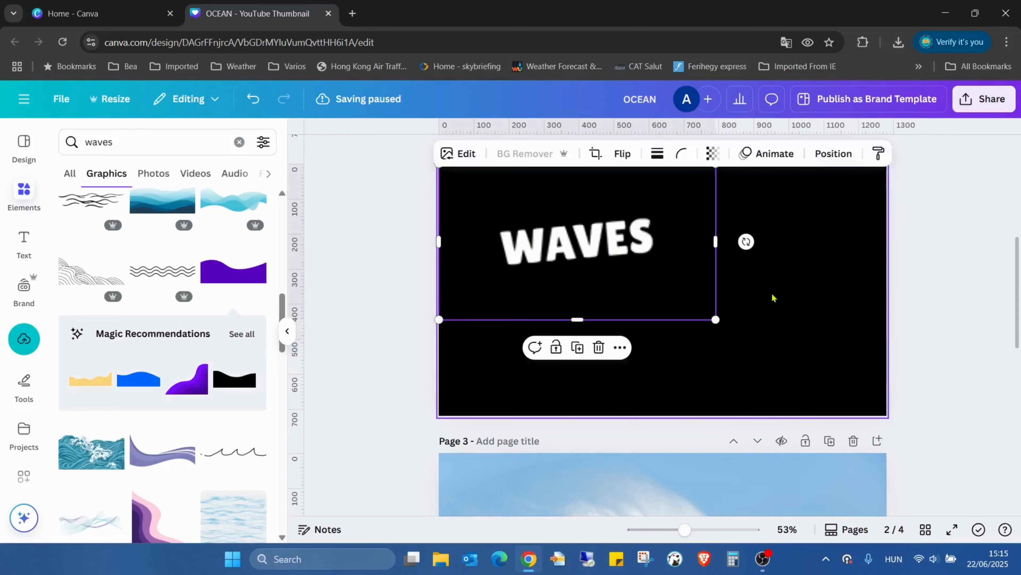
{"action": "scroll", "coordinate": [776, 298], "scroll_direction": "up", "scroll_amount": 2}
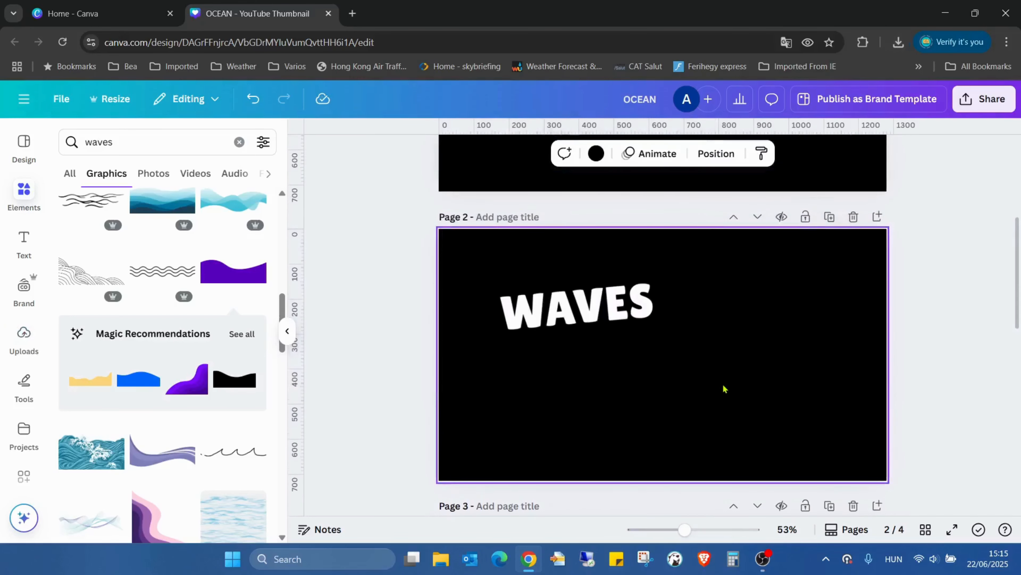
{"action": "left_click_drag", "start_coordinate": [715, 383], "coordinate": [887, 481]}
{"action": "left_click", "coordinate": [1001, 380]}
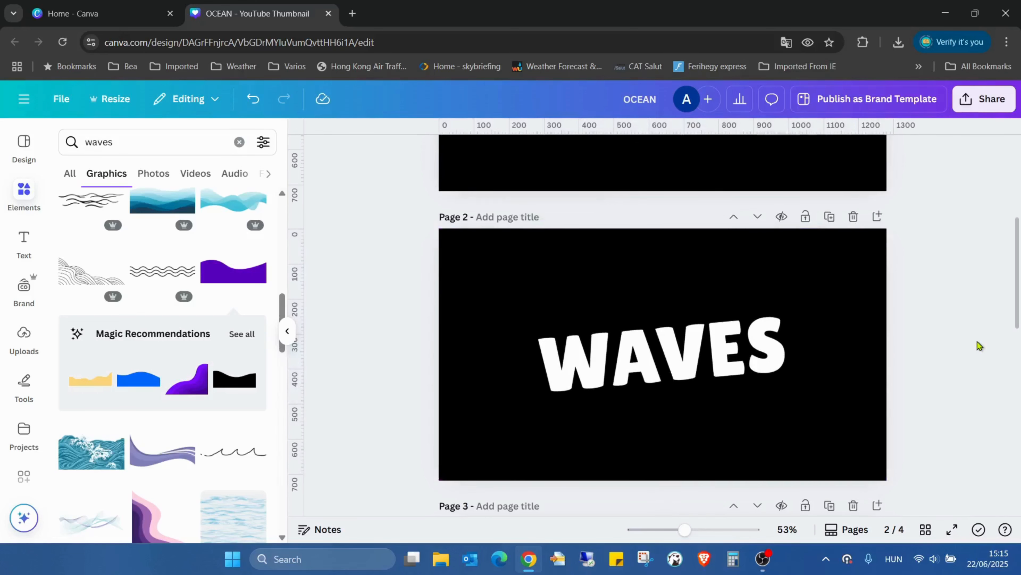
Step: Open the Blend Image app and clear its previous top and bottom layer selections
{"action": "scroll", "coordinate": [922, 336], "scroll_direction": "down", "scroll_amount": 5}
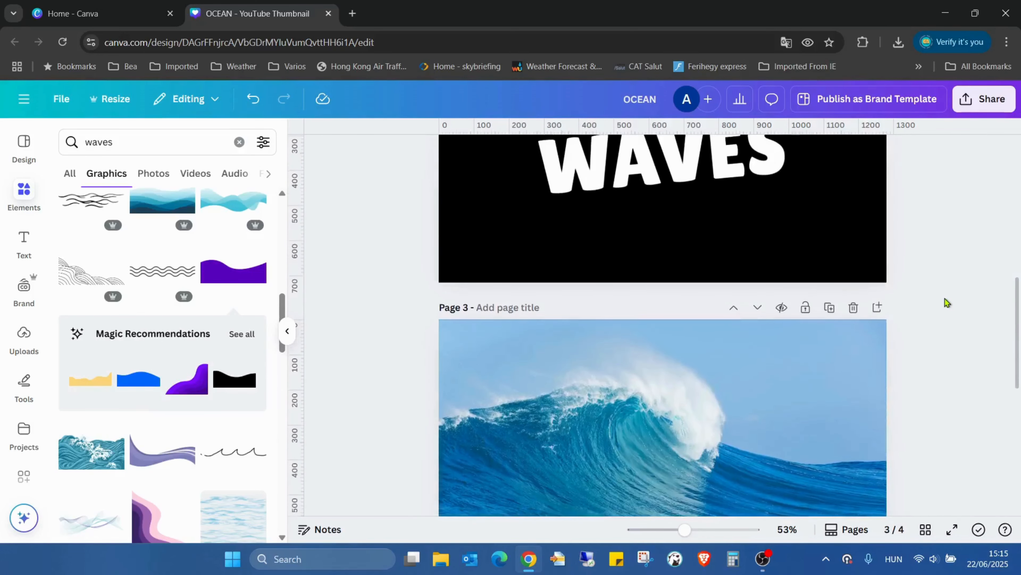
{"action": "scroll", "coordinate": [946, 302], "scroll_direction": "up", "scroll_amount": 2}
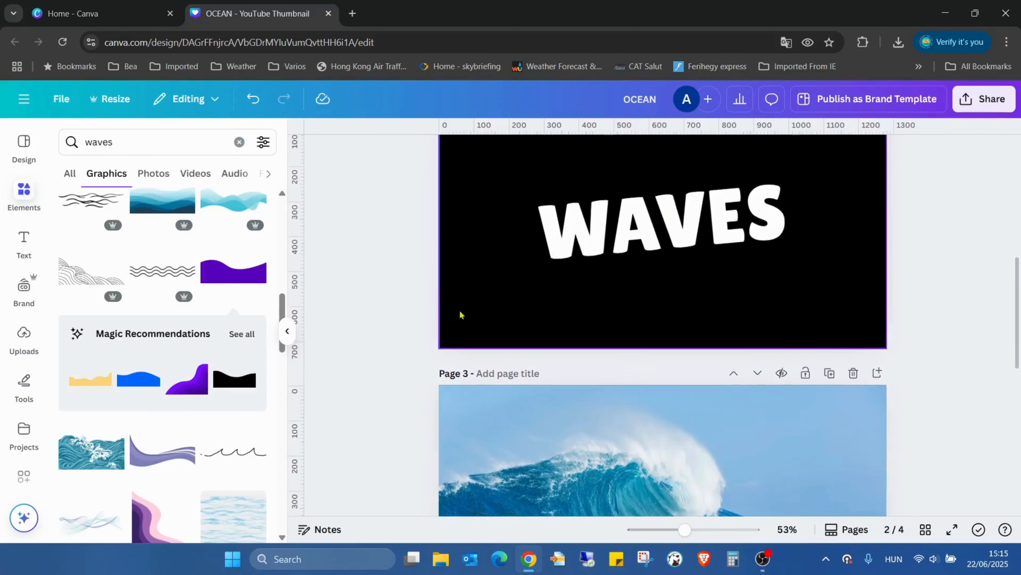
{"action": "scroll", "coordinate": [924, 404], "scroll_direction": "down", "scroll_amount": 2}
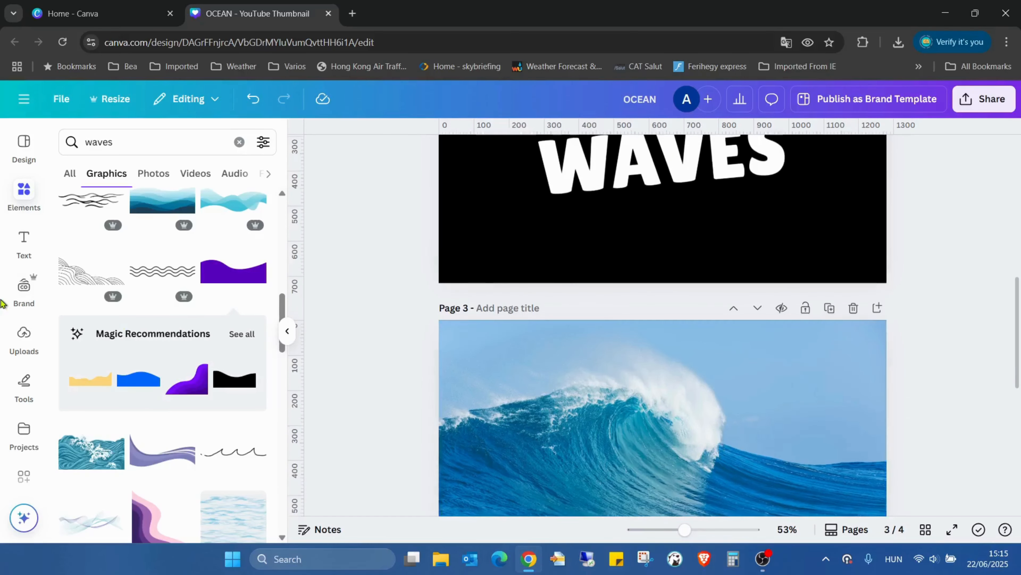
{"action": "left_click", "coordinate": [25, 477]}
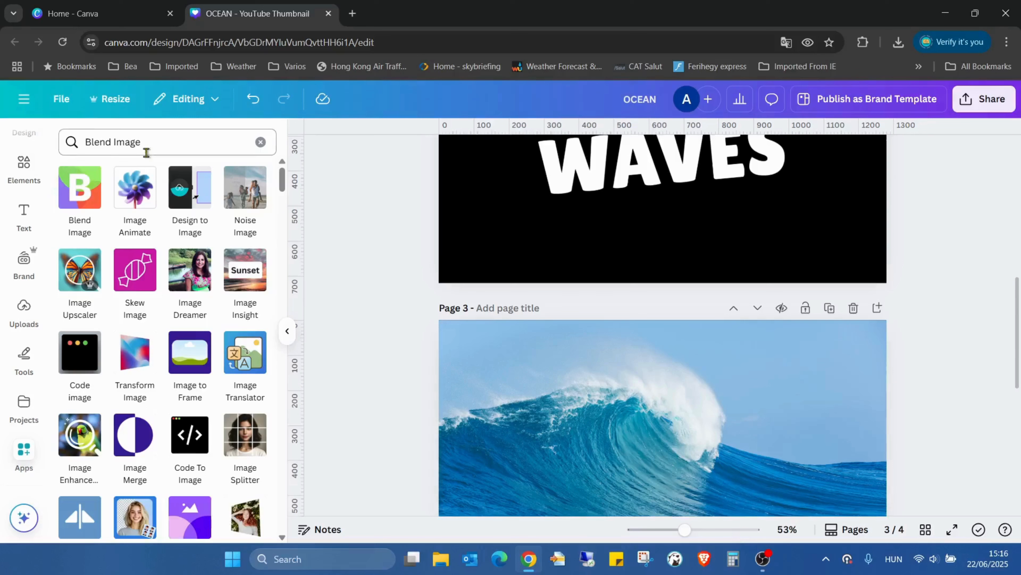
{"action": "left_click", "coordinate": [84, 203]}
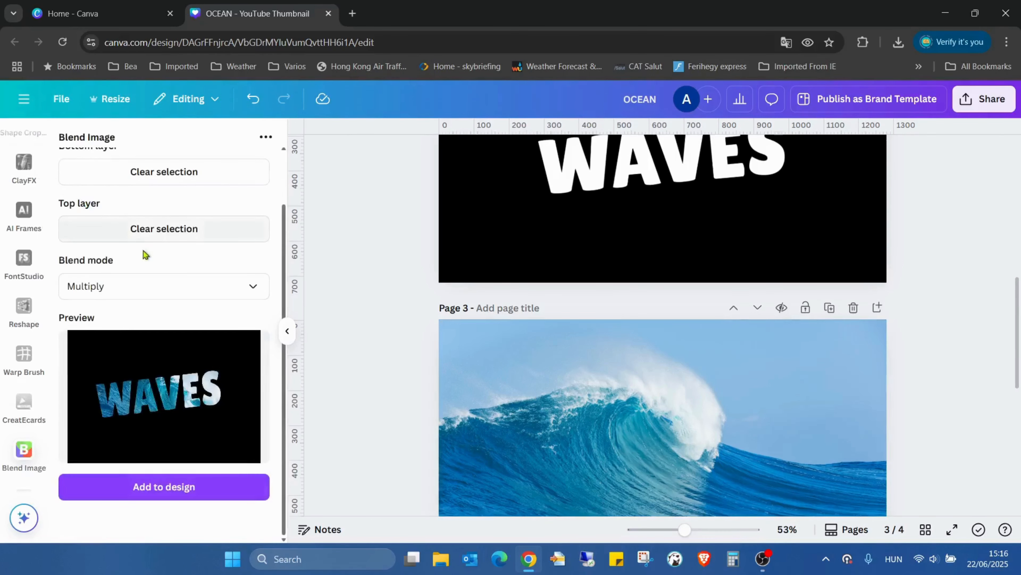
{"action": "left_click", "coordinate": [163, 228]}
{"action": "left_click", "coordinate": [164, 177]}
{"action": "scroll", "coordinate": [217, 318], "scroll_direction": "up", "scroll_amount": 2}
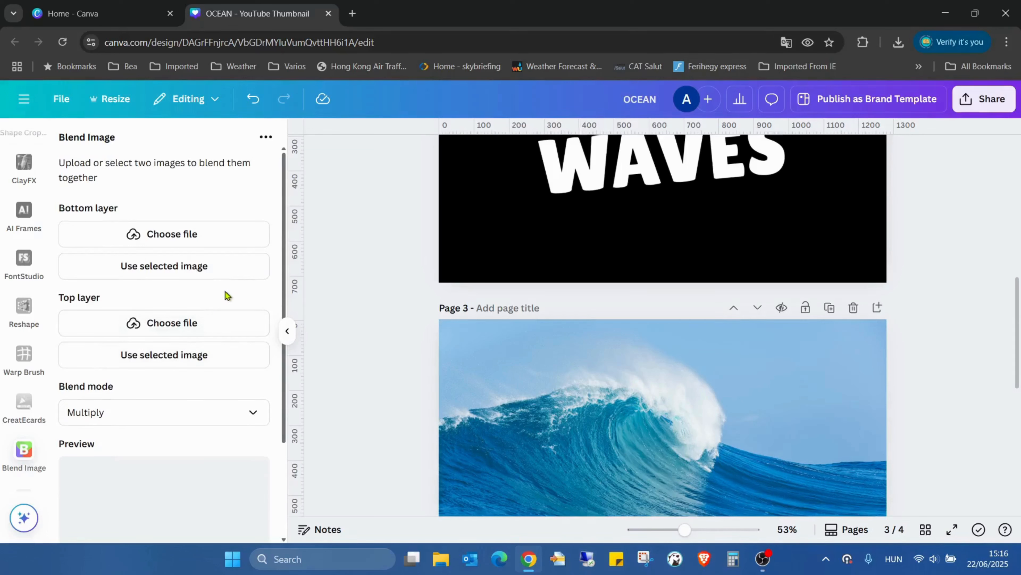
Step: Set the ocean wave photo on page 3 as the bottom layer and the page 2 WAVES image as the top layer
{"action": "left_click", "coordinate": [603, 381]}
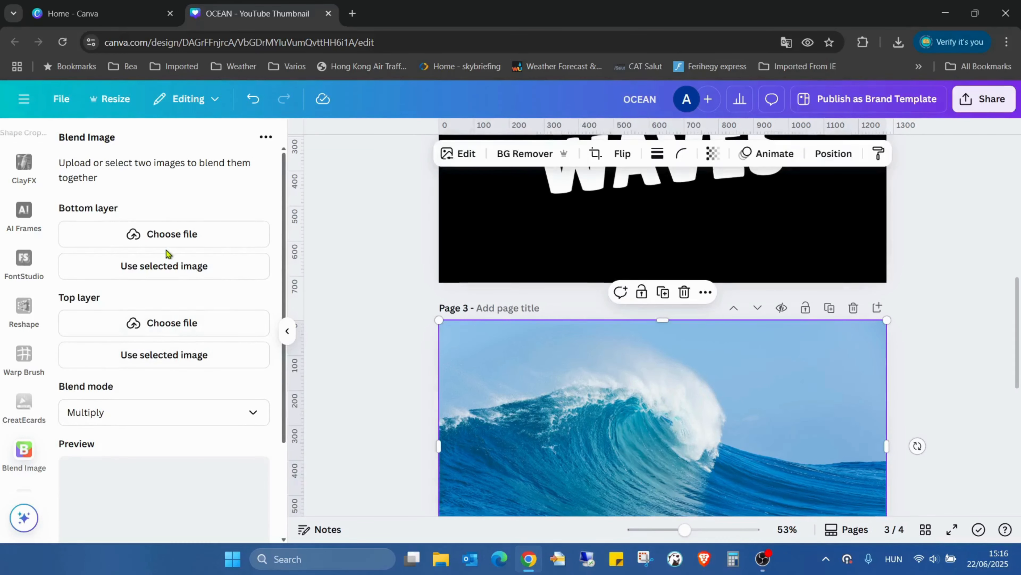
{"action": "left_click", "coordinate": [179, 265]}
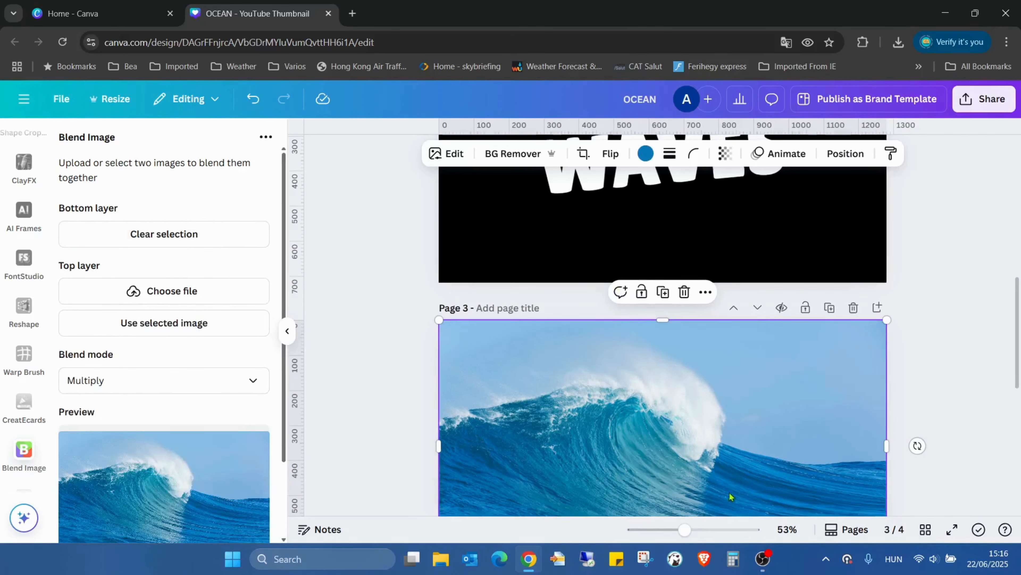
{"action": "left_click", "coordinate": [688, 247]}
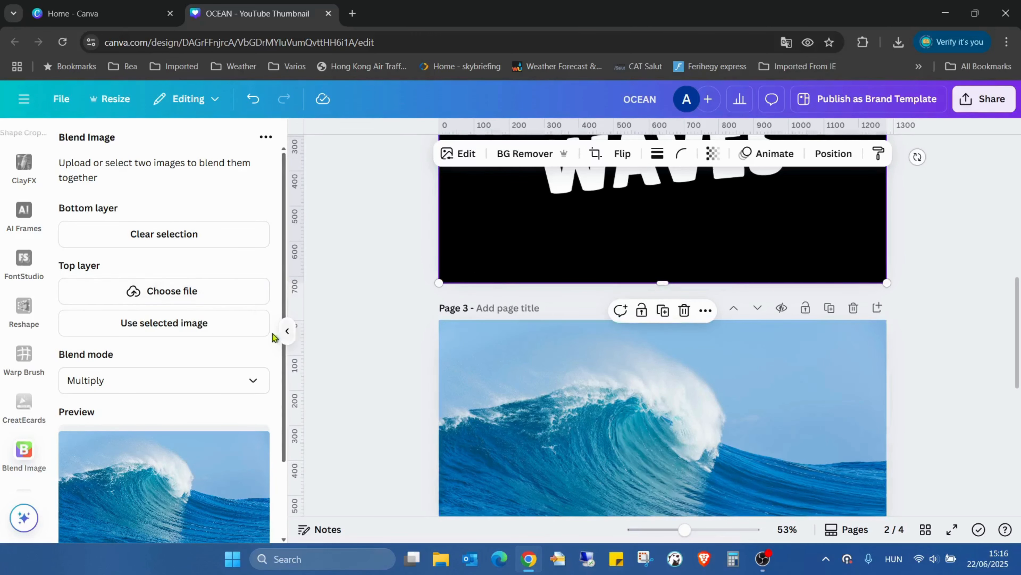
{"action": "scroll", "coordinate": [741, 262], "scroll_direction": "up", "scroll_amount": 2}
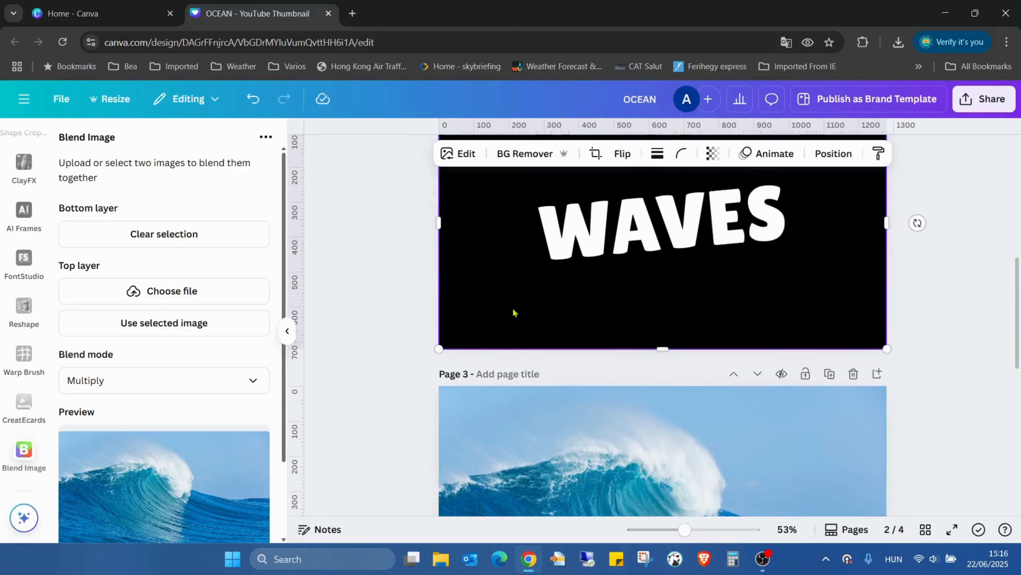
{"action": "left_click", "coordinate": [217, 330]}
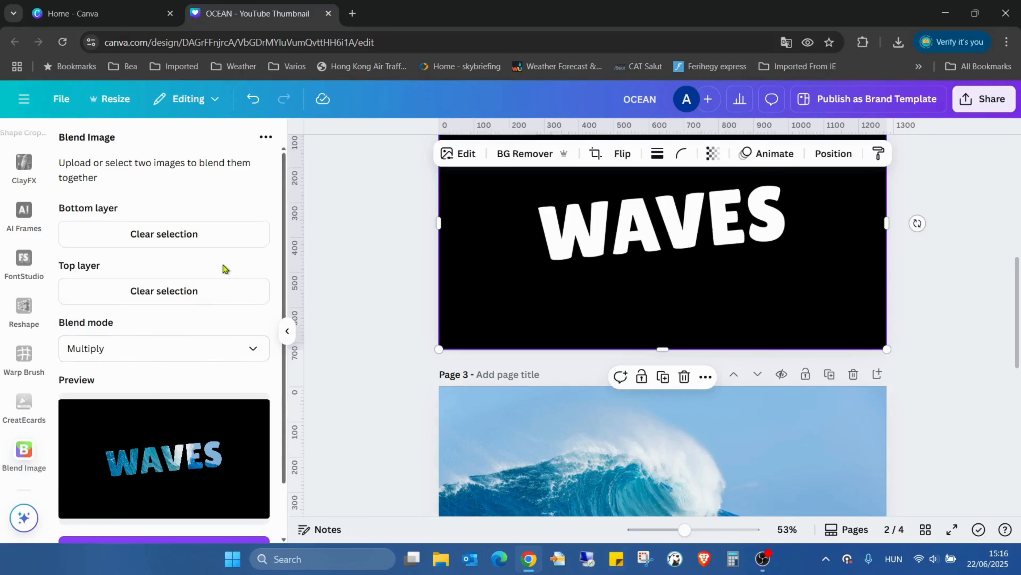
Step: Add the Multiply-blended WAVES image to page 4 and enlarge it to cover the whole page
{"action": "scroll", "coordinate": [226, 269], "scroll_direction": "down", "scroll_amount": 2}
{"action": "scroll", "coordinate": [864, 347], "scroll_direction": "down", "scroll_amount": 10}
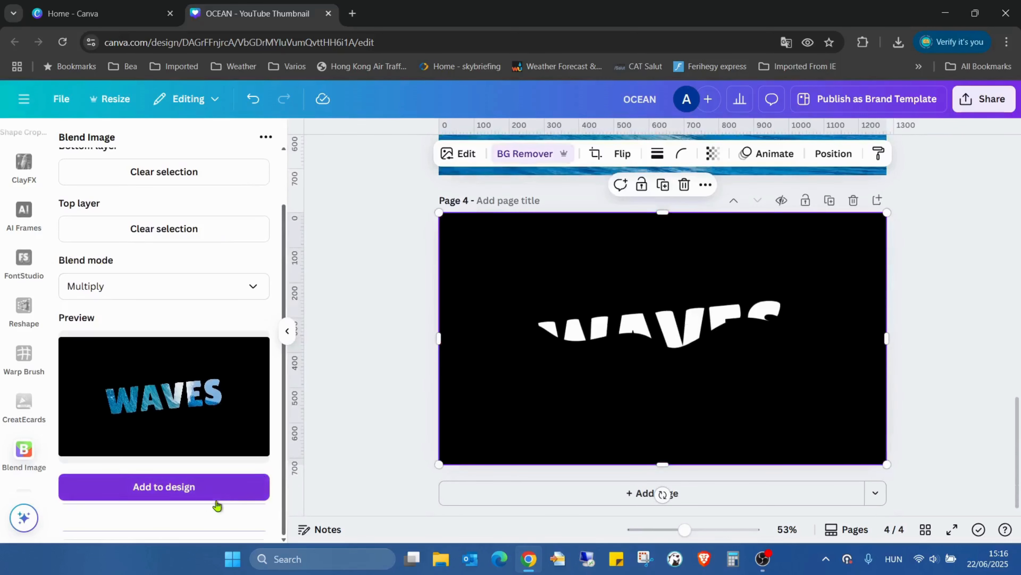
{"action": "left_click", "coordinate": [231, 499]}
{"action": "left_click_drag", "start_coordinate": [667, 307], "coordinate": [541, 238]}
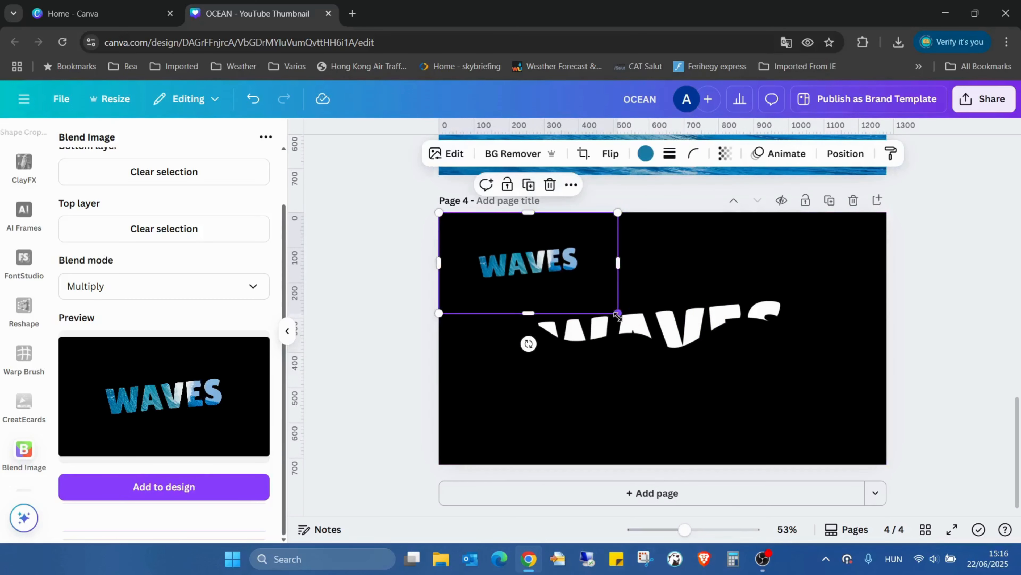
{"action": "left_click_drag", "start_coordinate": [619, 313], "coordinate": [890, 463]}
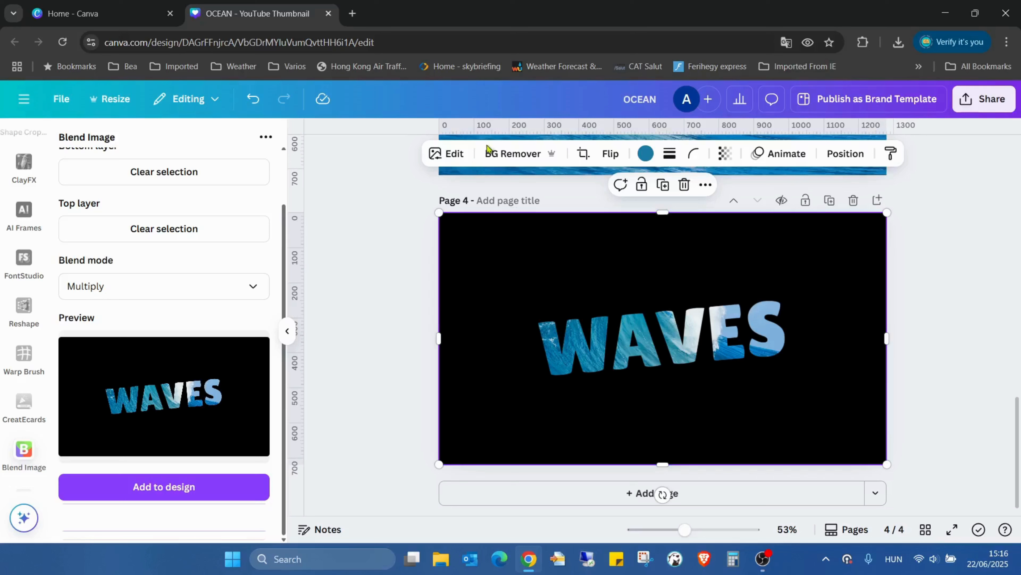
Step: Remove the black background from the blended WAVES image on page 4 and apply a Glow shadow to it
{"action": "left_click", "coordinate": [507, 149]}
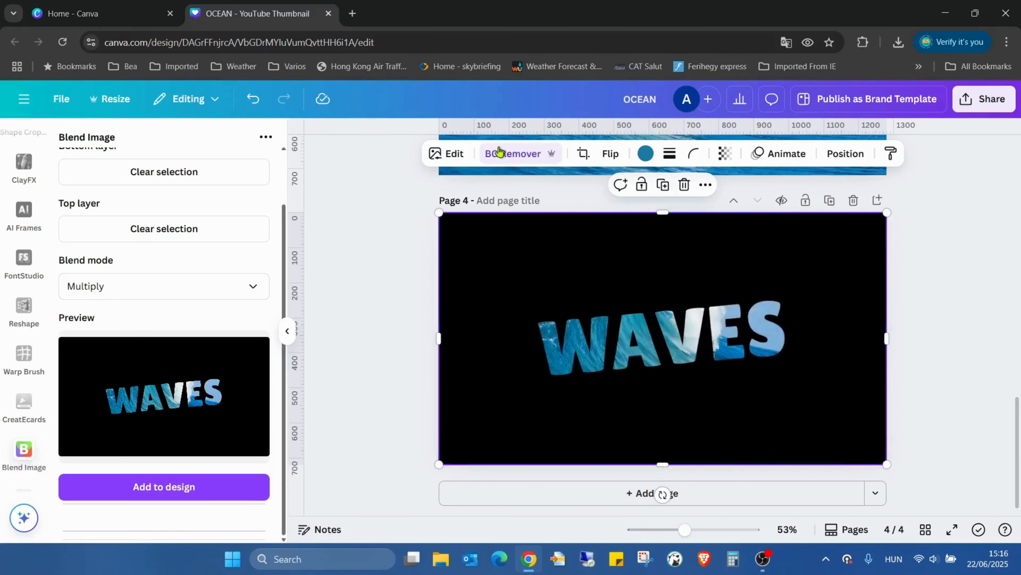
{"action": "left_click", "coordinate": [448, 154]}
{"action": "scroll", "coordinate": [125, 414], "scroll_direction": "down", "scroll_amount": 2}
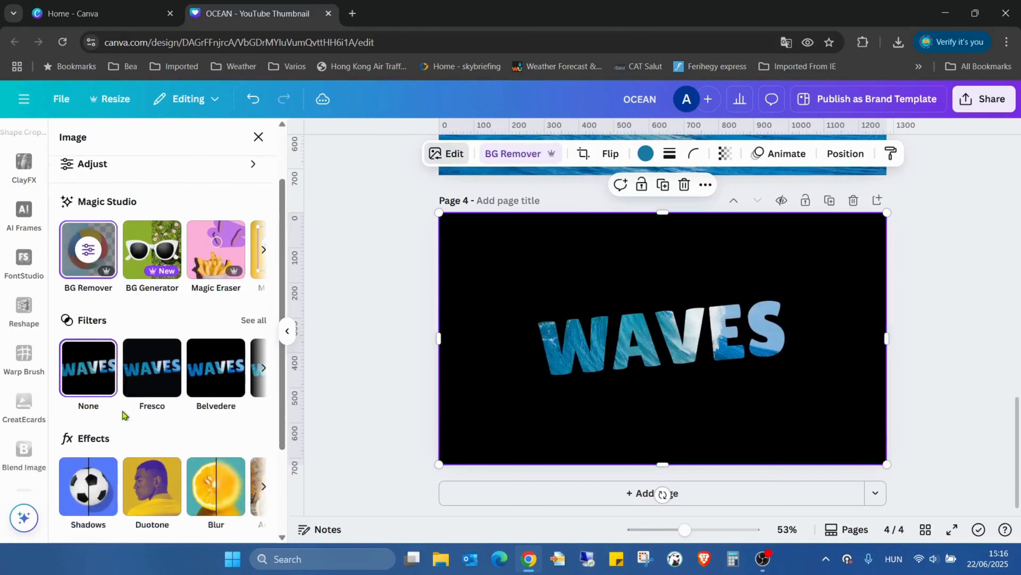
{"action": "scroll", "coordinate": [125, 414], "scroll_direction": "down", "scroll_amount": 1}
{"action": "left_click", "coordinate": [89, 448]}
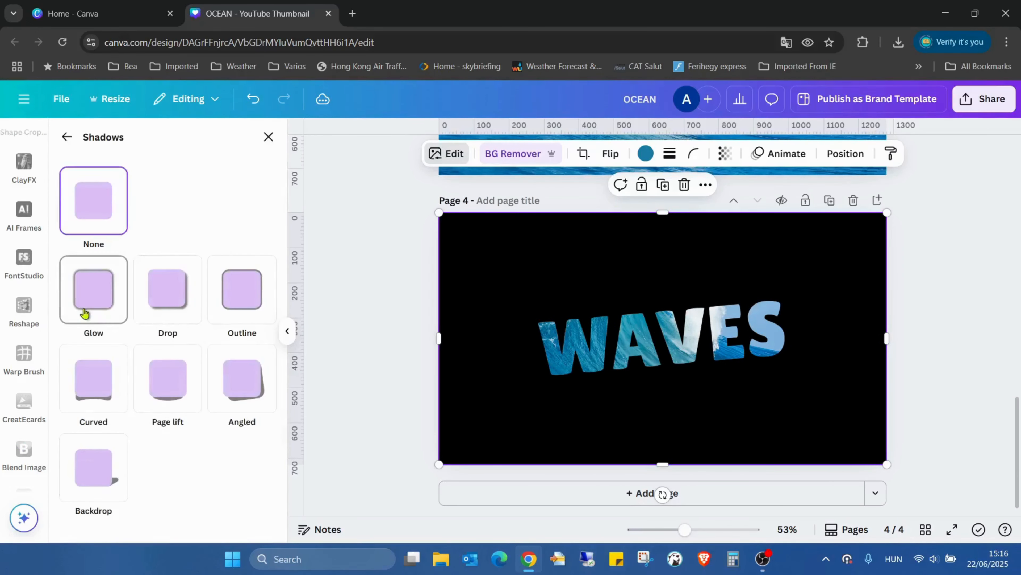
{"action": "left_click", "coordinate": [89, 308]}
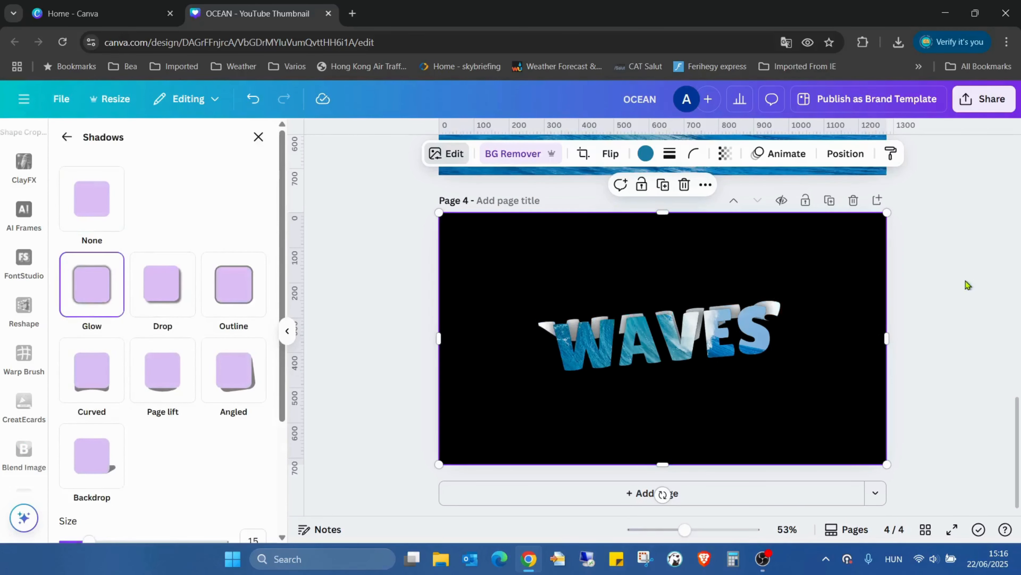
{"action": "key", "text": "Escape"}
Step: Move the photo-filled WAVES layer beneath the white wave-cut layer and apply a Glow shadow to the white layer
{"action": "left_click", "coordinate": [845, 153]}
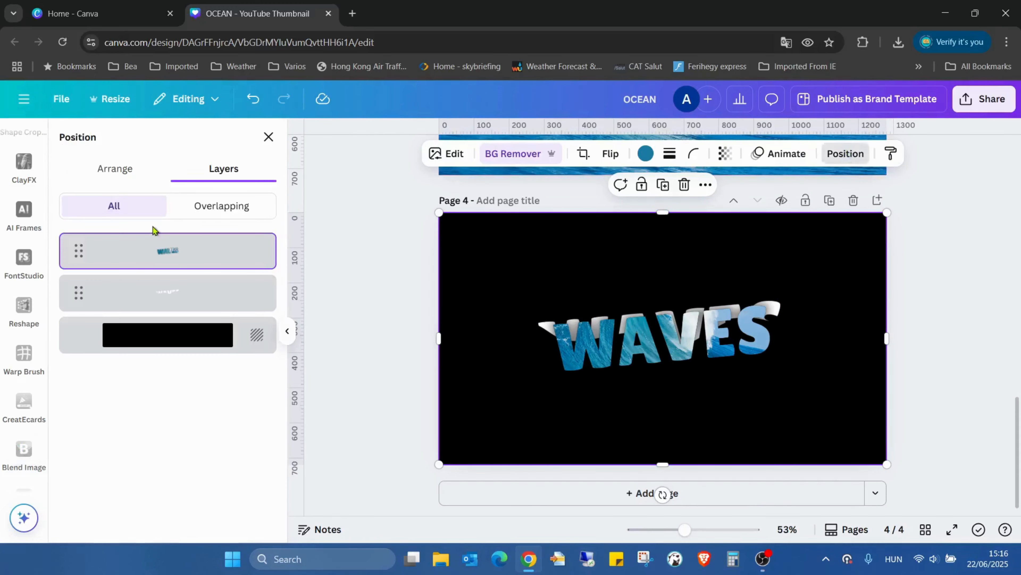
{"action": "left_click_drag", "start_coordinate": [178, 262], "coordinate": [183, 316]}
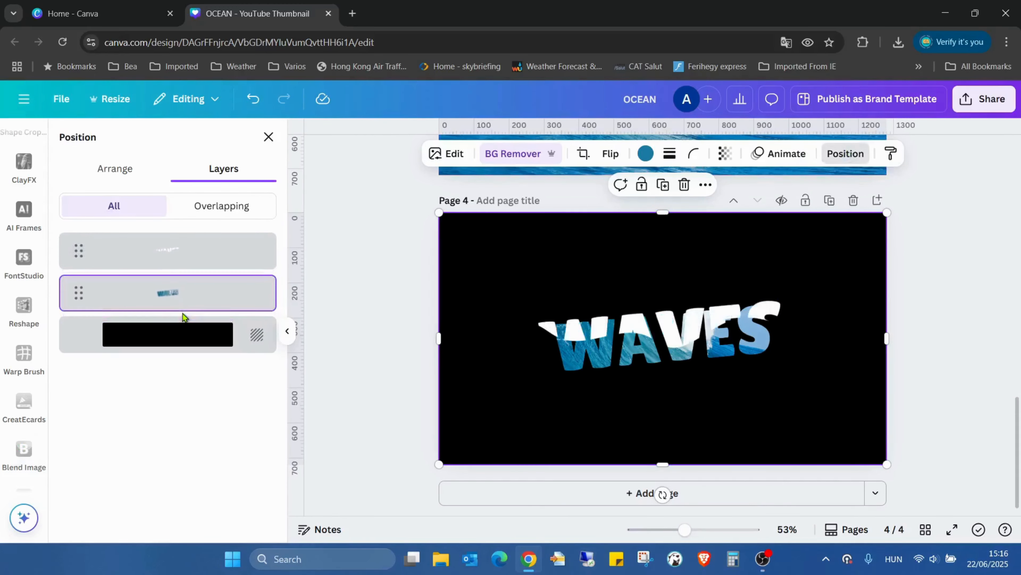
{"action": "left_click", "coordinate": [661, 328]}
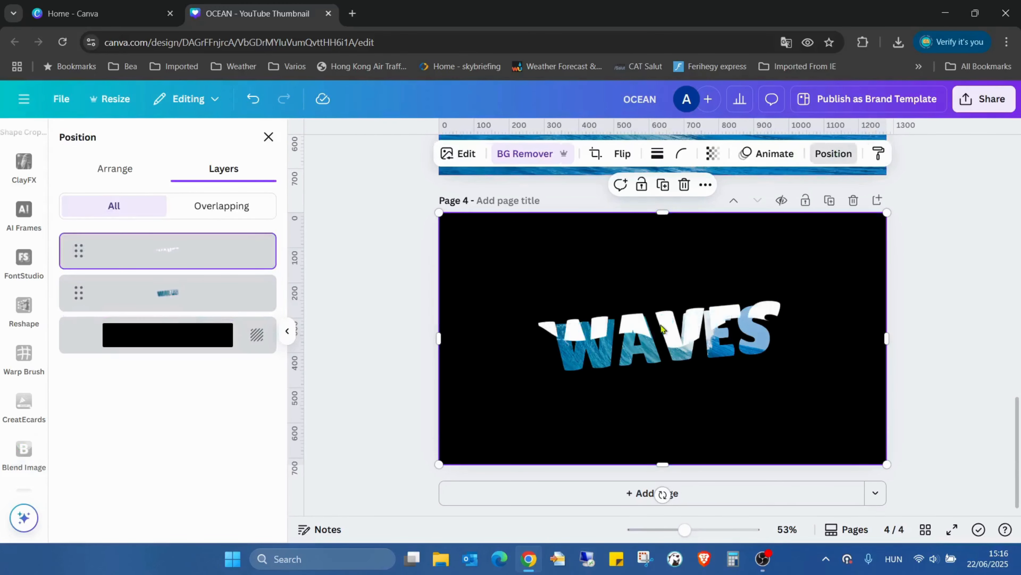
{"action": "left_click", "coordinate": [459, 153]}
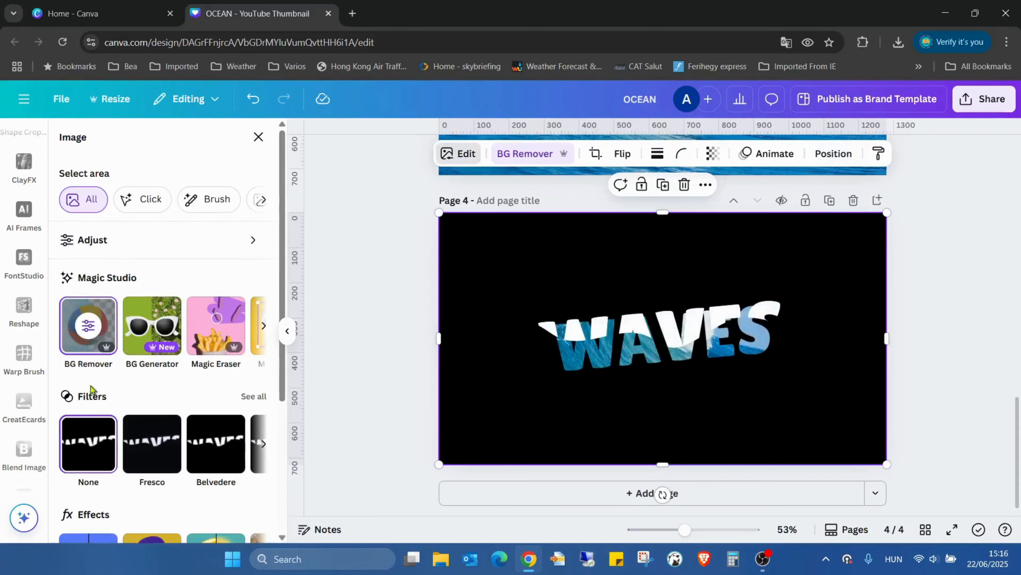
{"action": "scroll", "coordinate": [93, 402], "scroll_direction": "down", "scroll_amount": 5}
{"action": "left_click", "coordinate": [96, 445]}
{"action": "left_click", "coordinate": [100, 303]}
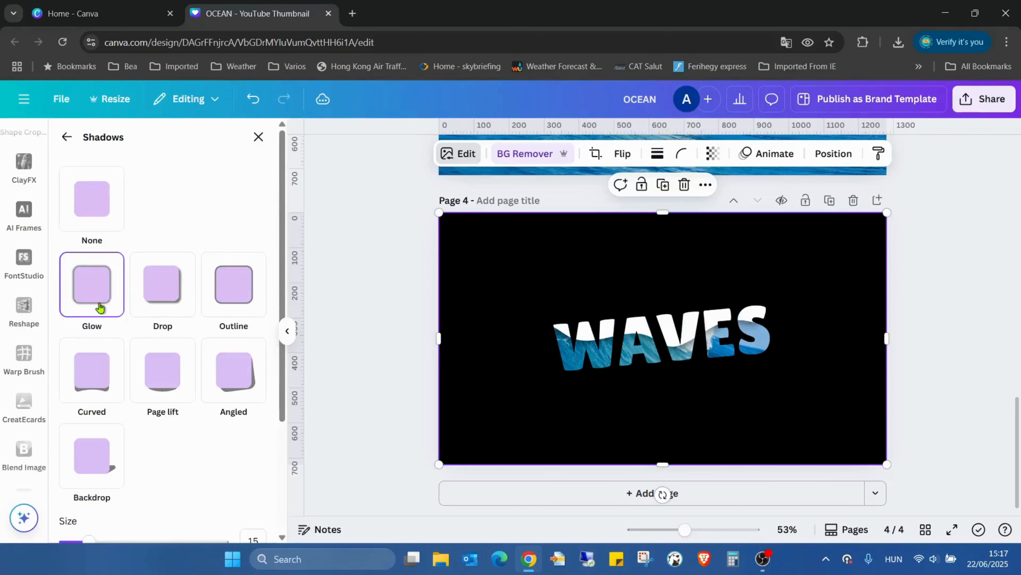
{"action": "left_click", "coordinate": [952, 262]}
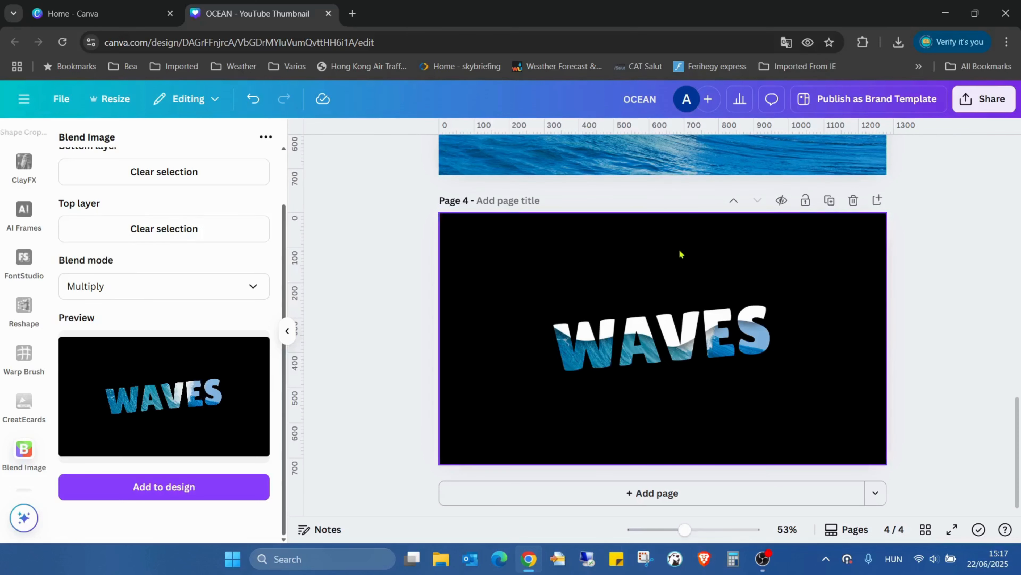
Step: Shift the white wave-cut image and the photo-filled WAVES image down on page 4 to expose the page background above them
{"action": "scroll", "coordinate": [673, 262], "scroll_direction": "up", "scroll_amount": 3}
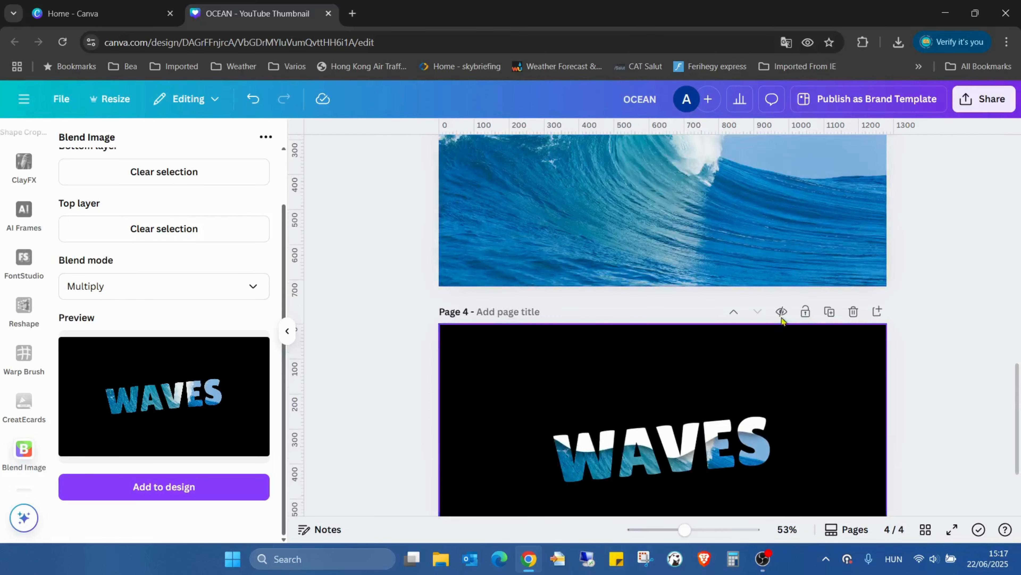
{"action": "scroll", "coordinate": [699, 242], "scroll_direction": "down", "scroll_amount": 3}
{"action": "left_click", "coordinate": [824, 283]}
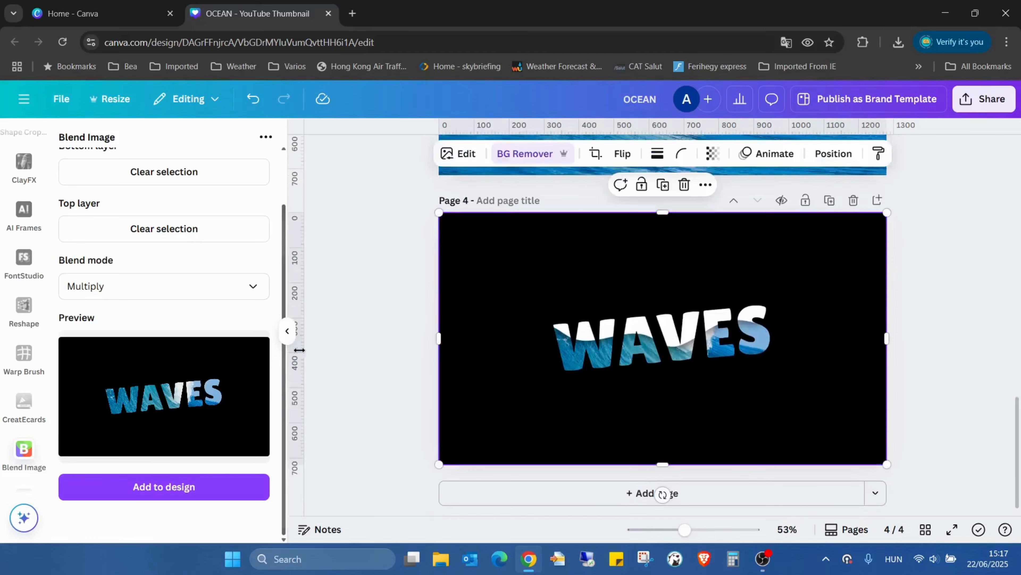
{"action": "left_click_drag", "start_coordinate": [513, 257], "coordinate": [510, 313]}
{"action": "left_click", "coordinate": [493, 252]}
{"action": "left_click_drag", "start_coordinate": [500, 238], "coordinate": [502, 270]}
Step: Change the page 4 background from solid black to the turquoise-to-dark-blue linear gradient
{"action": "left_click", "coordinate": [917, 370]}
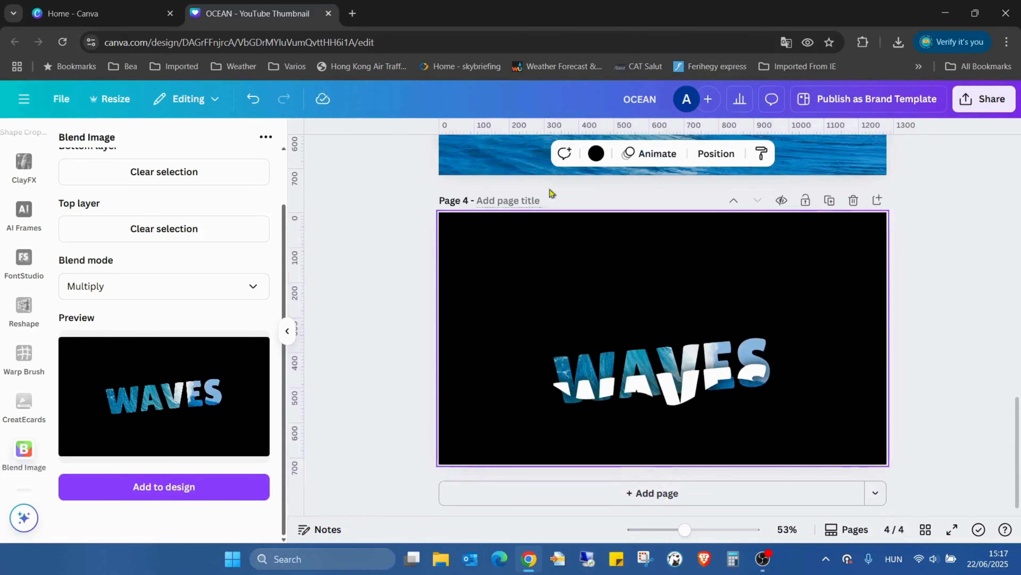
{"action": "left_click", "coordinate": [596, 153]}
{"action": "scroll", "coordinate": [183, 354], "scroll_direction": "down", "scroll_amount": 5}
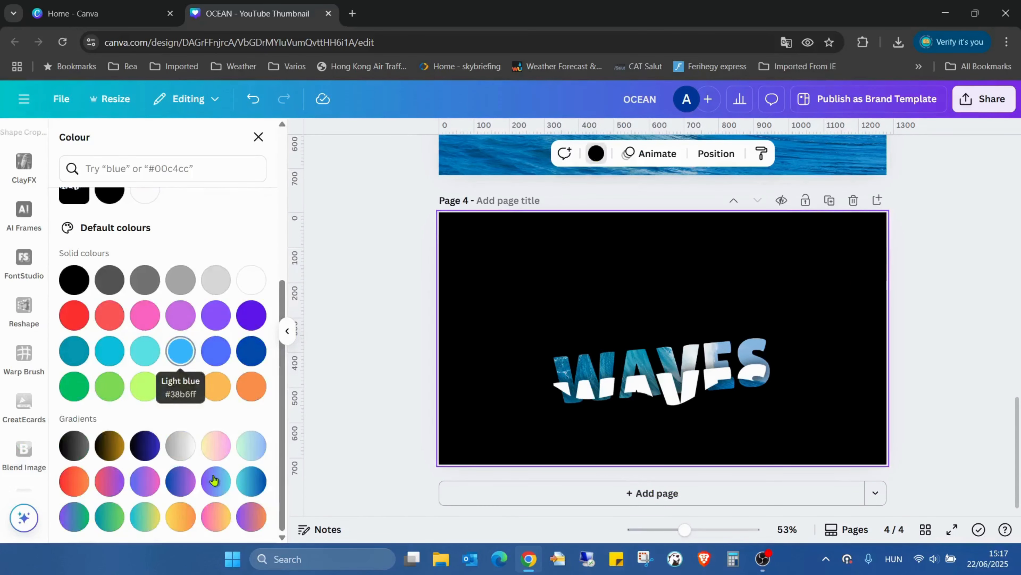
{"action": "left_click", "coordinate": [251, 483]}
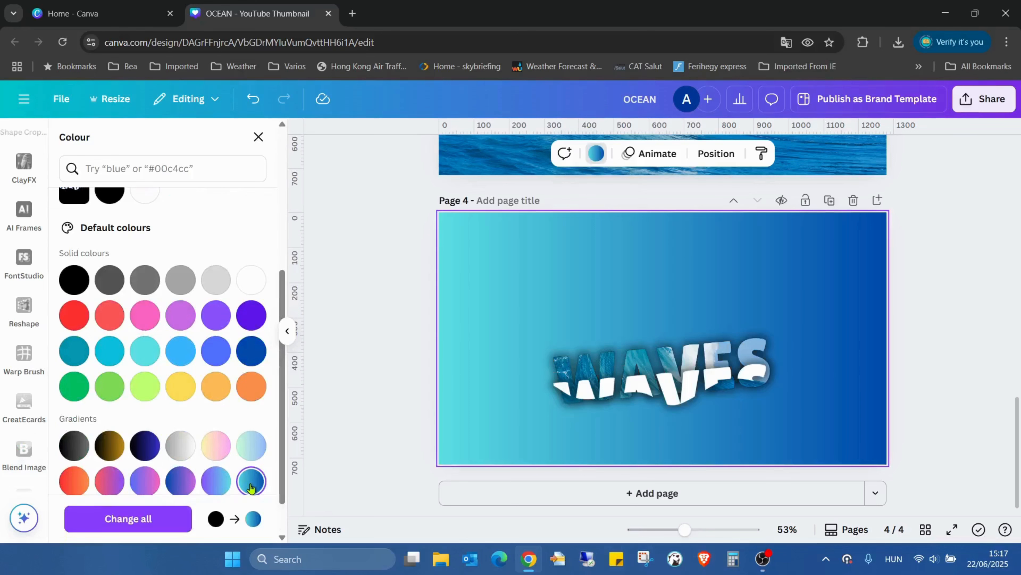
Step: Move both WAVES images back up so they realign into one title, and view the page in full screen
{"action": "left_click_drag", "start_coordinate": [817, 276], "coordinate": [815, 236]}
{"action": "left_click", "coordinate": [734, 401]}
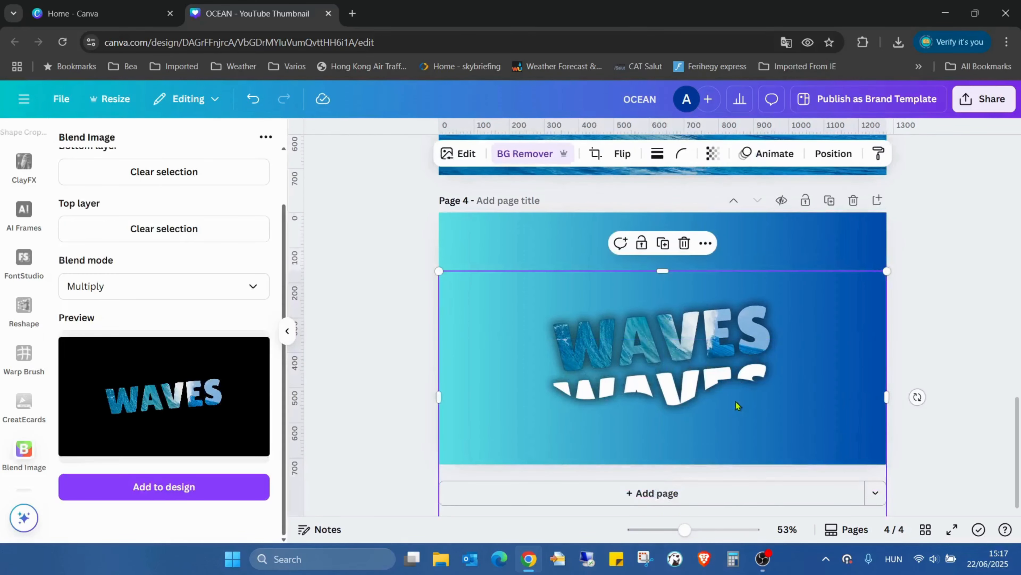
{"action": "left_click_drag", "start_coordinate": [737, 405], "coordinate": [736, 346]}
{"action": "left_click", "coordinate": [912, 349]}
{"action": "left_click", "coordinate": [952, 529]}
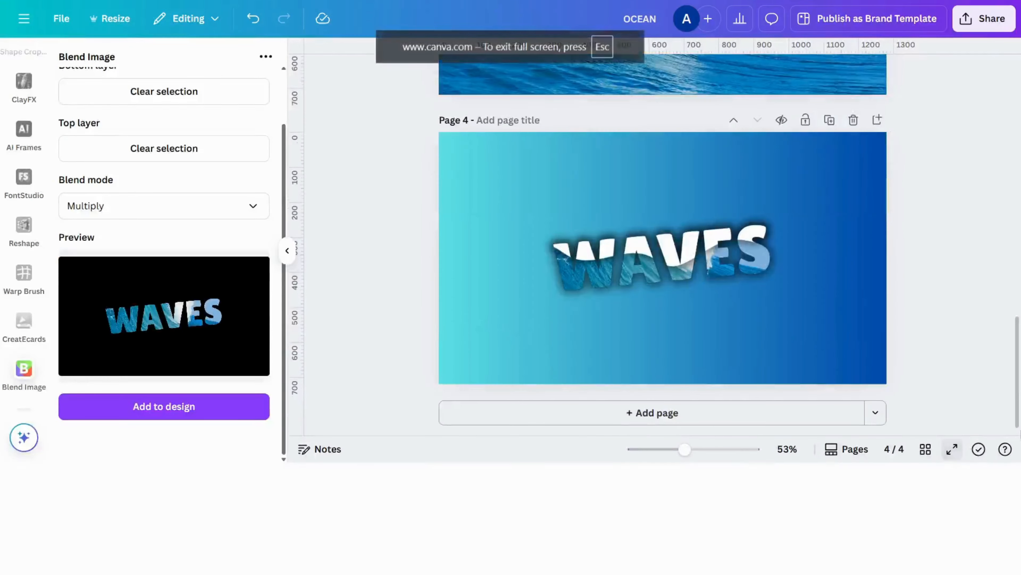